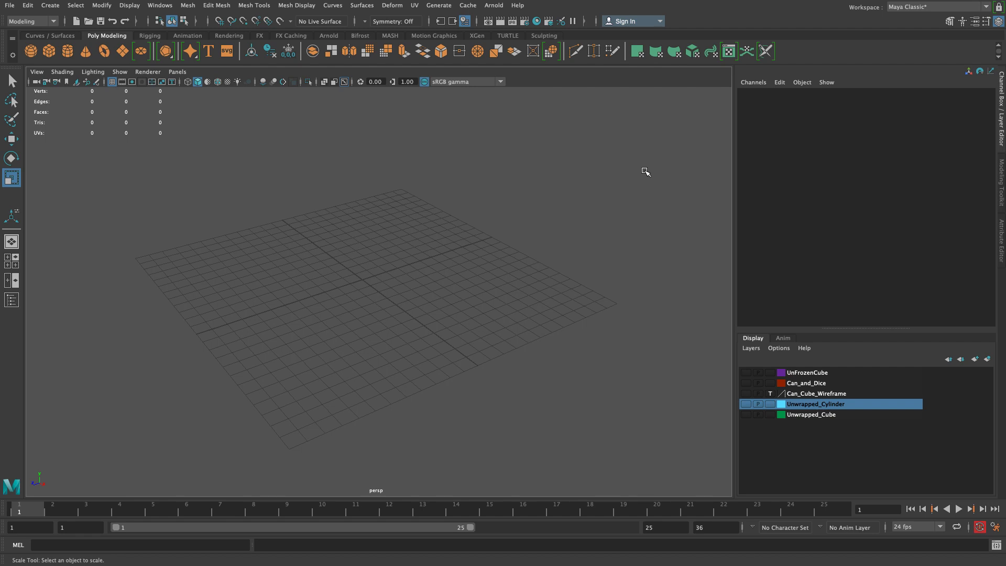
- Create a polygon cube at the grid origin and scale it uniformly to about 7.32
click(42, 49)
drag(362, 280, 443, 312)
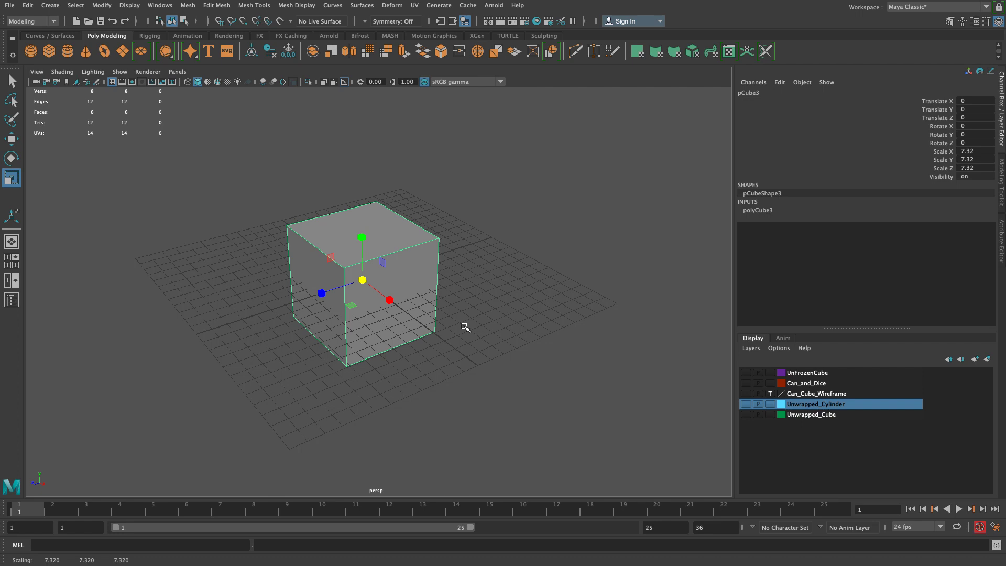
- Choose the Modeling menu set and open the UV Editor for the selected cube
click(29, 22)
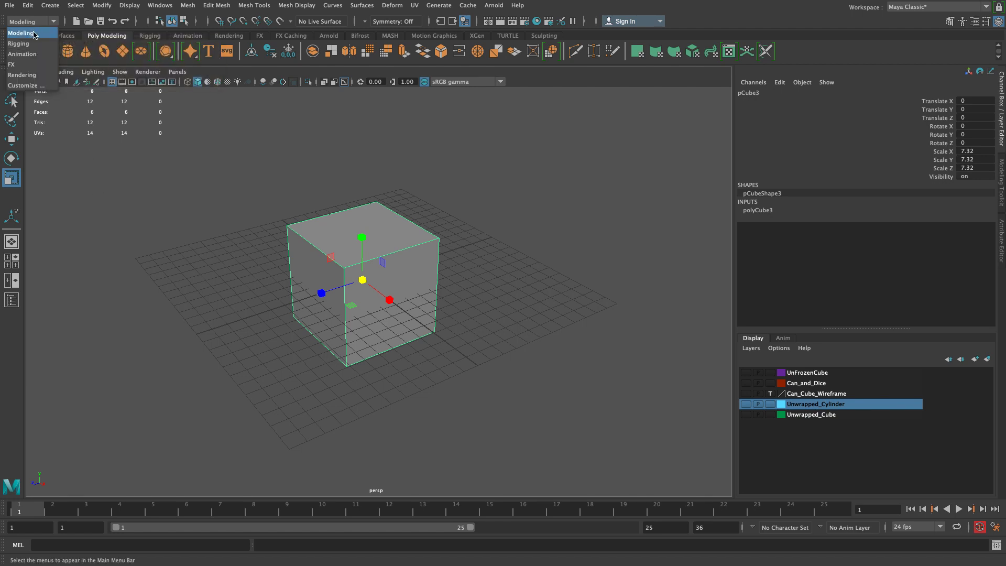
click(20, 33)
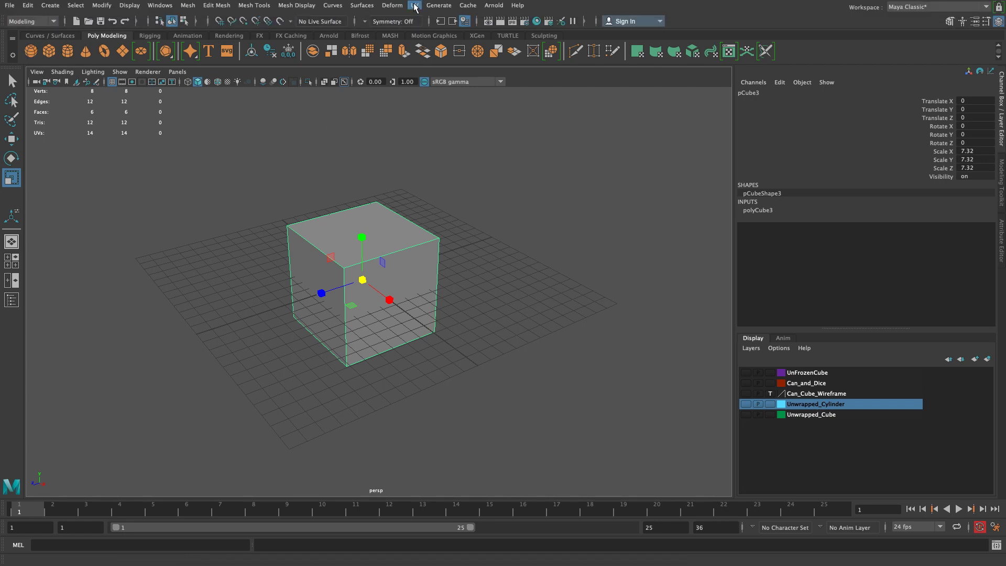
click(414, 6)
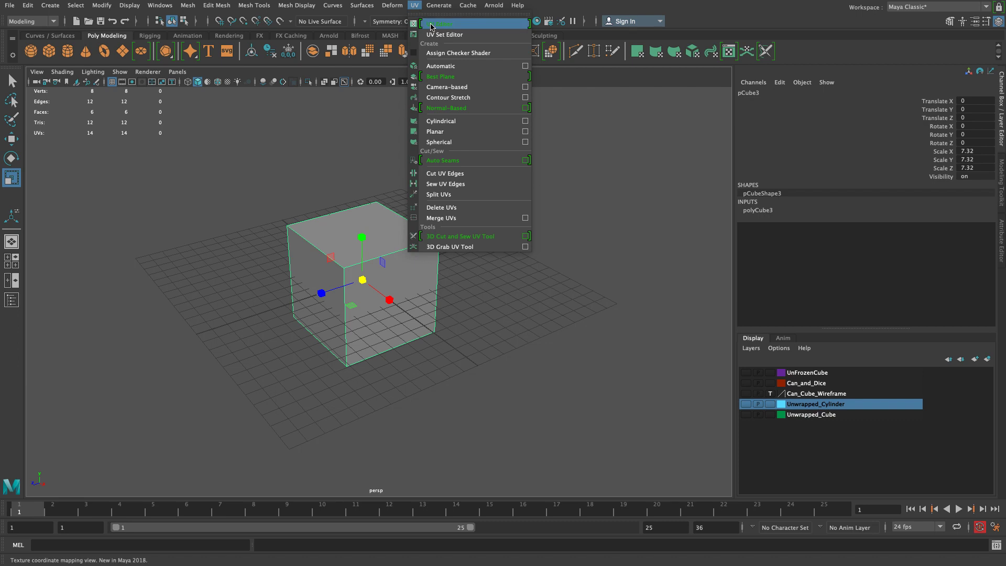
click(432, 25)
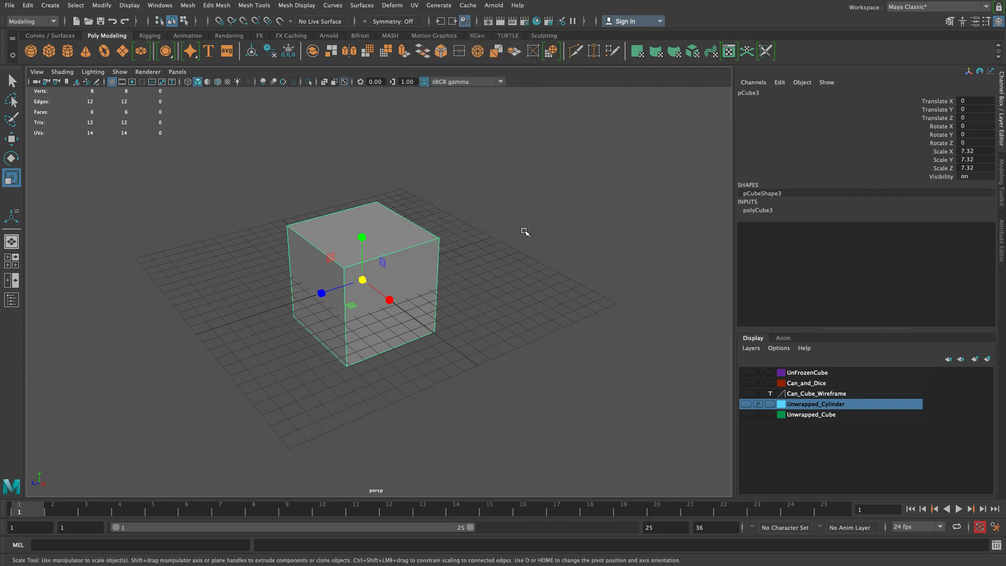
key(space)
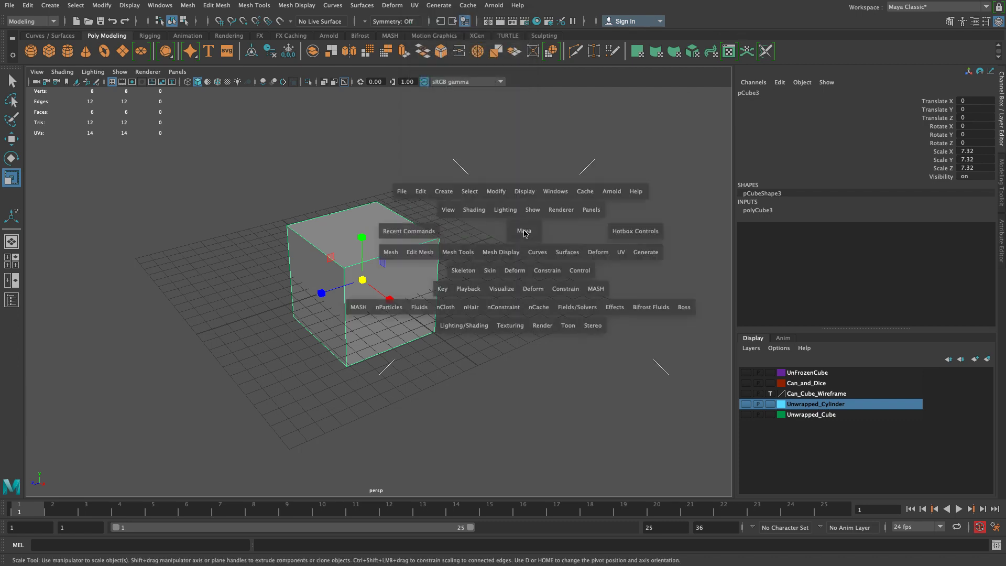
click(621, 254)
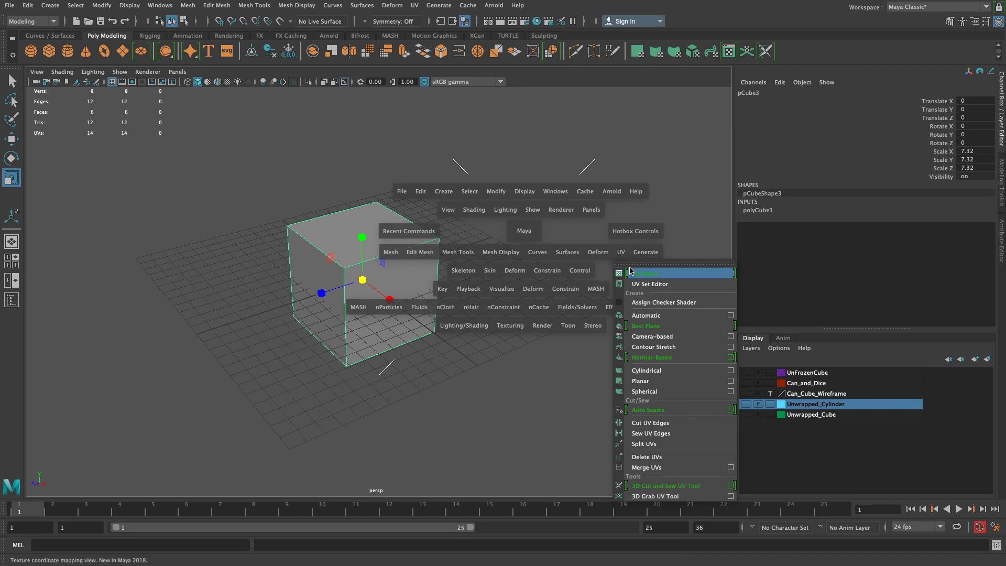
click(634, 273)
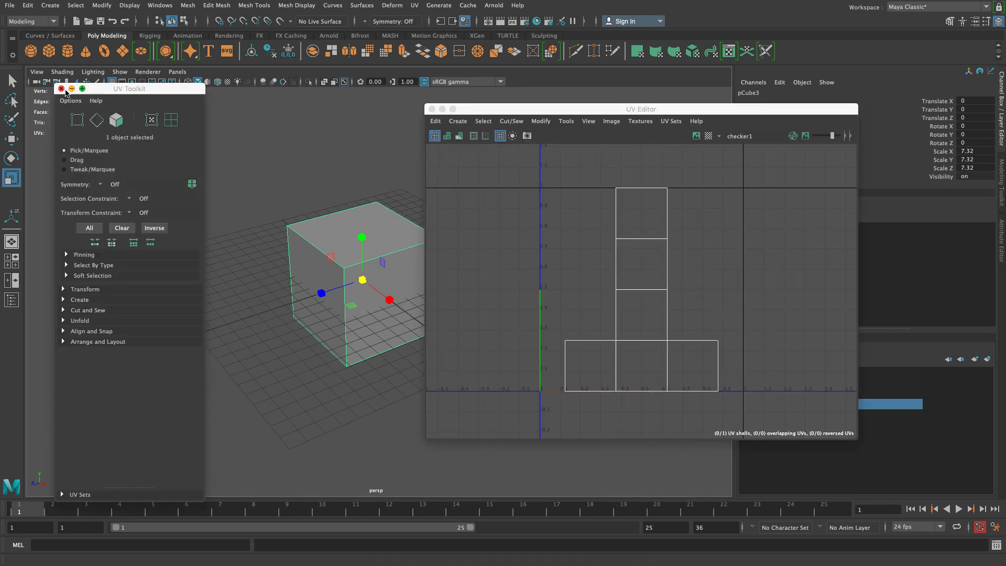
- Close the UV Toolkit and move the UV Editor window clear of the cube
click(62, 89)
drag(621, 111, 664, 109)
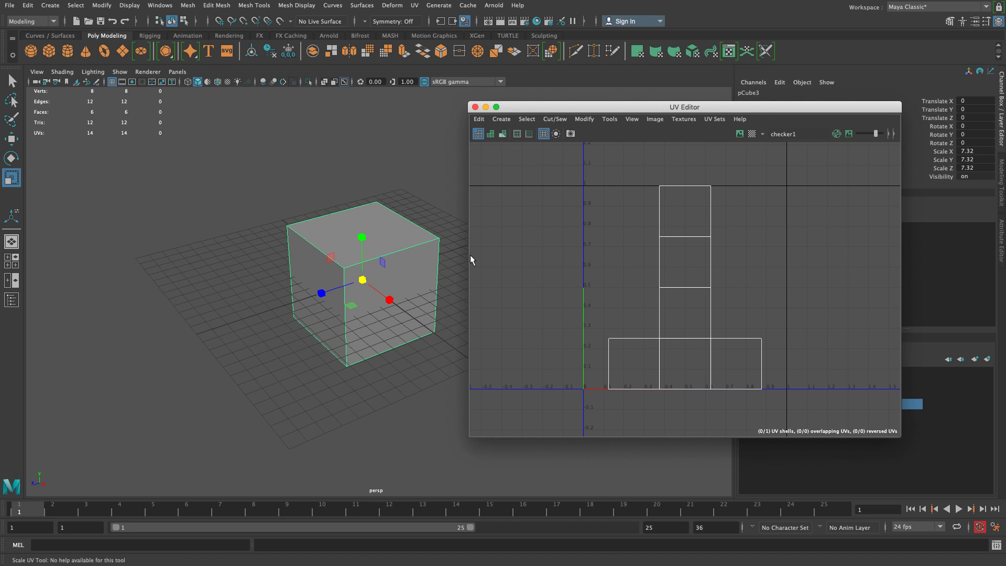
click(237, 330)
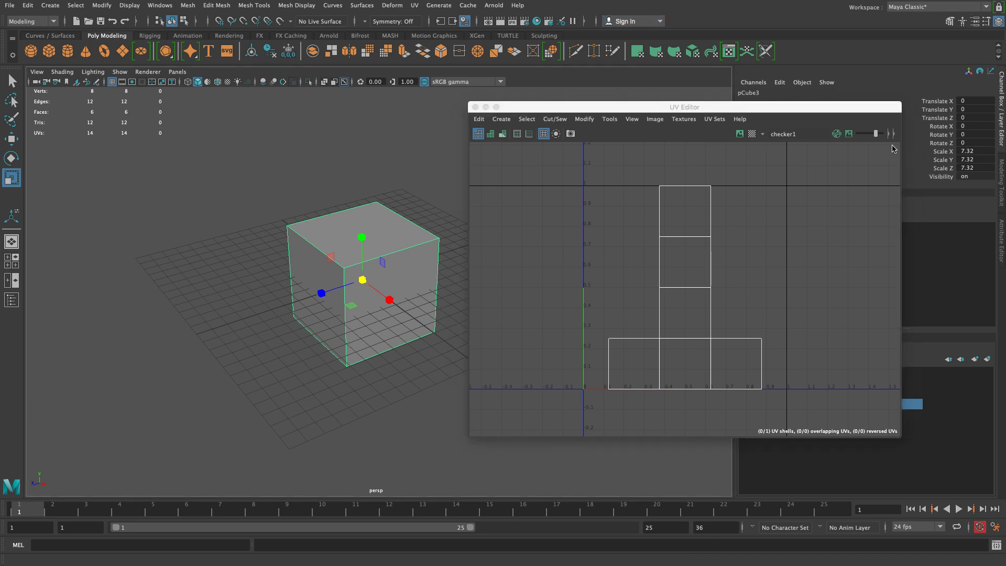
- Examine the cube in the perspective view and its unfolded layout in the UV Editor from different views and zoom levels
scroll(161, 231, up, 5)
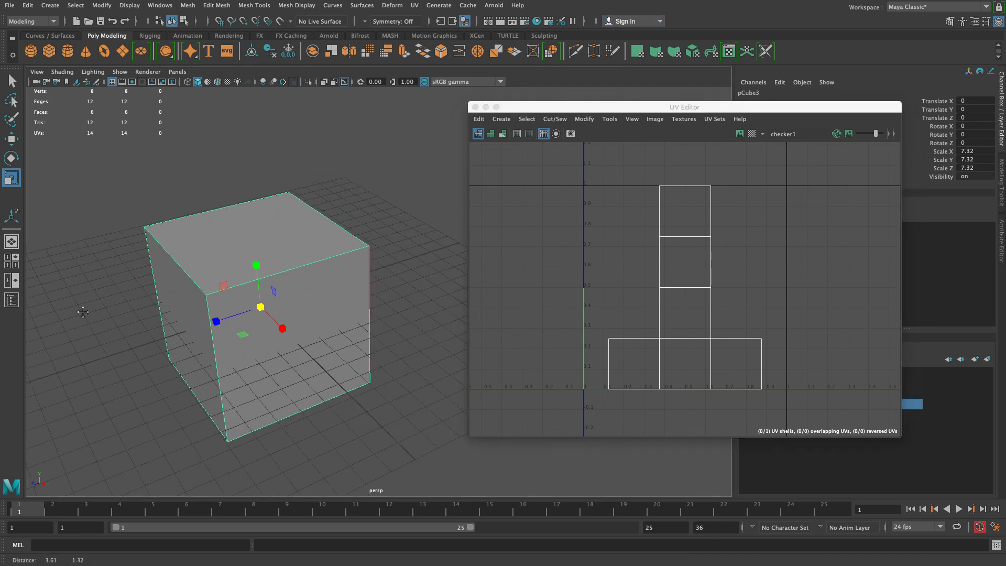
alt+right_drag(367, 396, 325, 378)
alt+right_drag(698, 286, 571, 283)
alt+middle_drag(573, 281, 628, 321)
alt+right_drag(628, 321, 536, 309)
alt+middle_drag(538, 309, 558, 316)
alt+right_drag(558, 316, 602, 309)
mouse_move(666, 302)
alt+middle_down()
mouse_move(720, 285)
mouse_move(546, 332)
mouse_move(680, 299)
alt+middle_up()
alt+right_drag(681, 299, 698, 298)
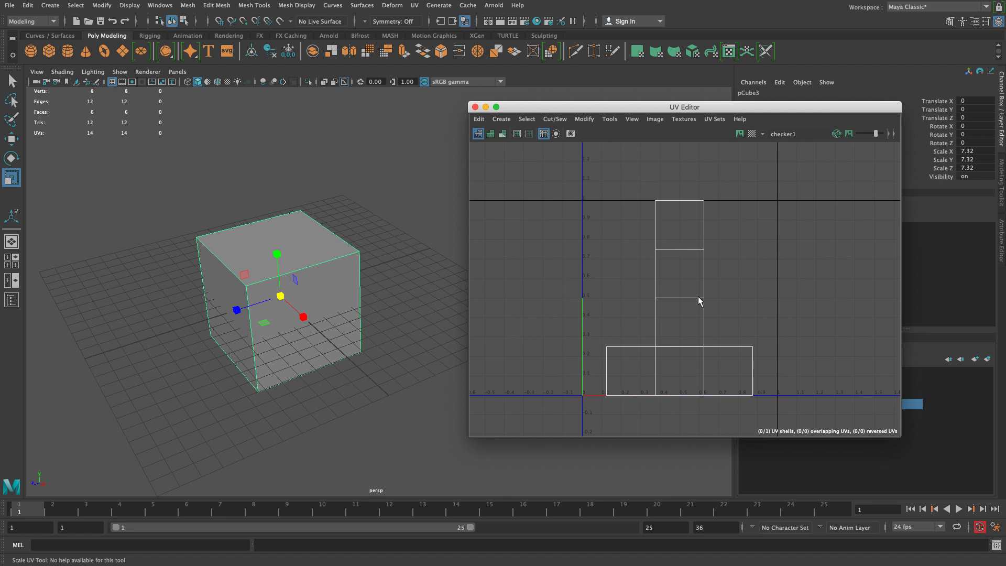
alt+middle_drag(643, 304, 656, 287)
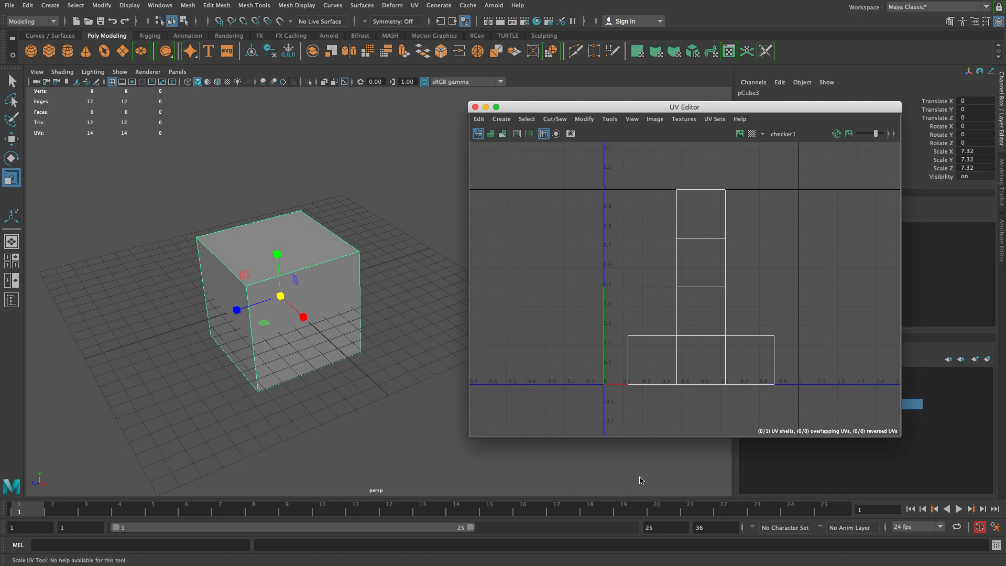
alt+drag(123, 299, 144, 262)
alt+drag(189, 433, 294, 372)
alt+right_drag(578, 270, 607, 304)
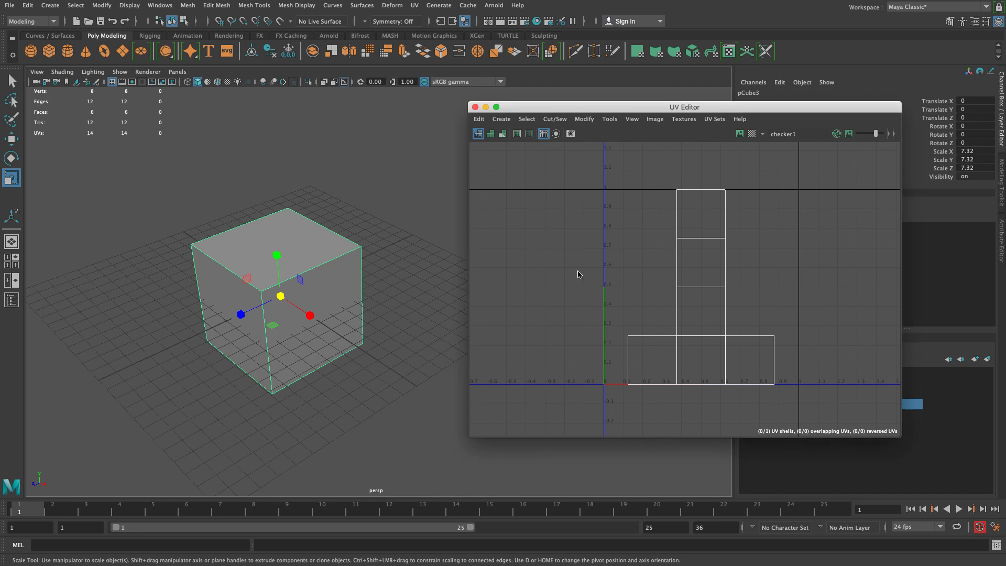
alt+middle_drag(607, 304, 545, 308)
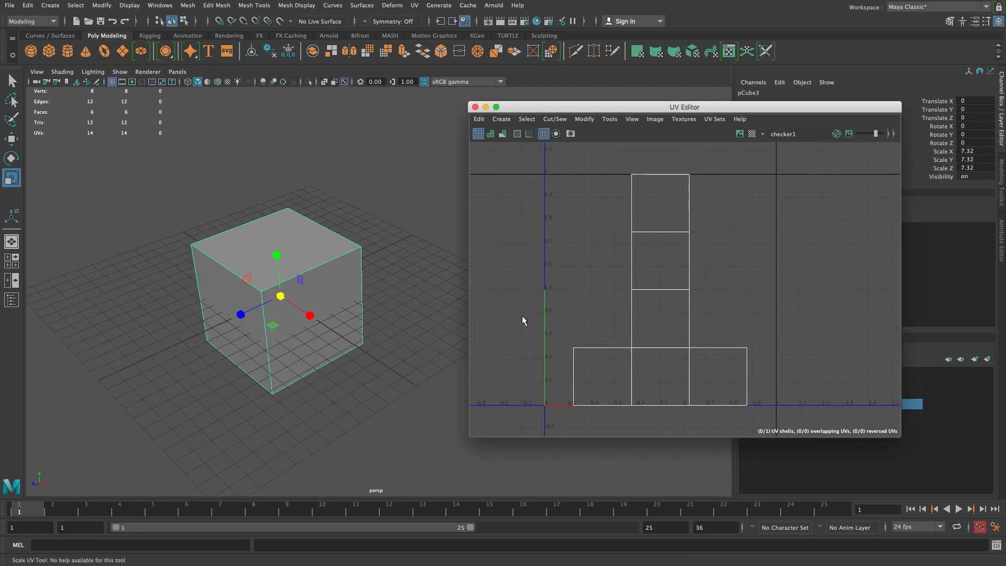
alt+right_drag(491, 277, 459, 267)
alt+middle_drag(525, 254, 569, 248)
alt+drag(151, 190, 162, 188)
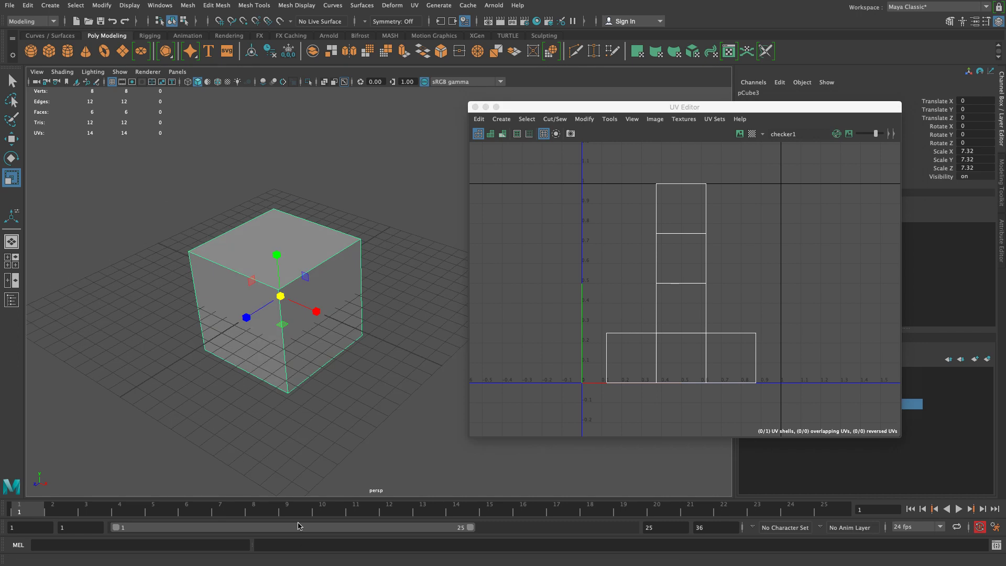
- Deselect the cube and select it again to compare what the UV Editor displays
click(324, 458)
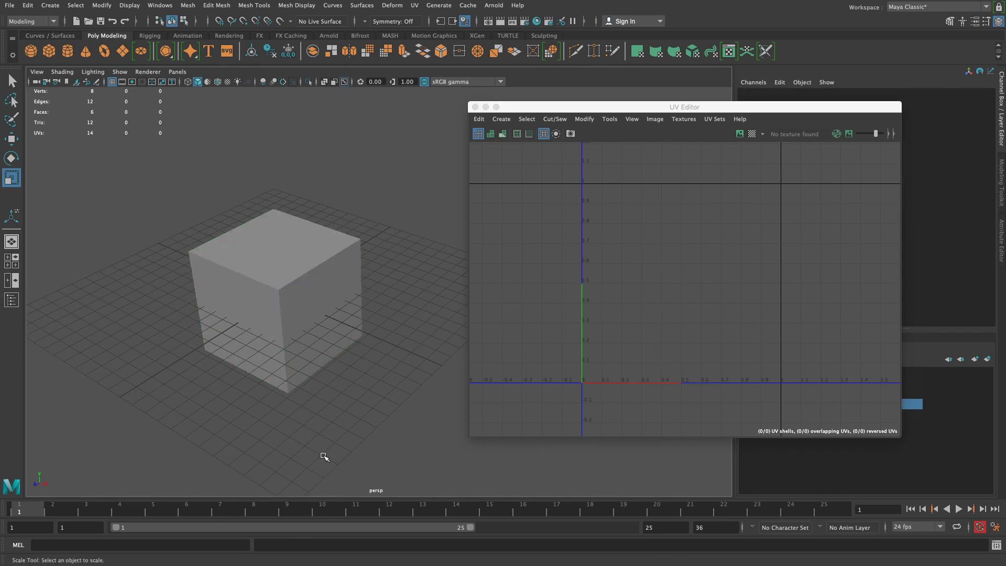
click(262, 312)
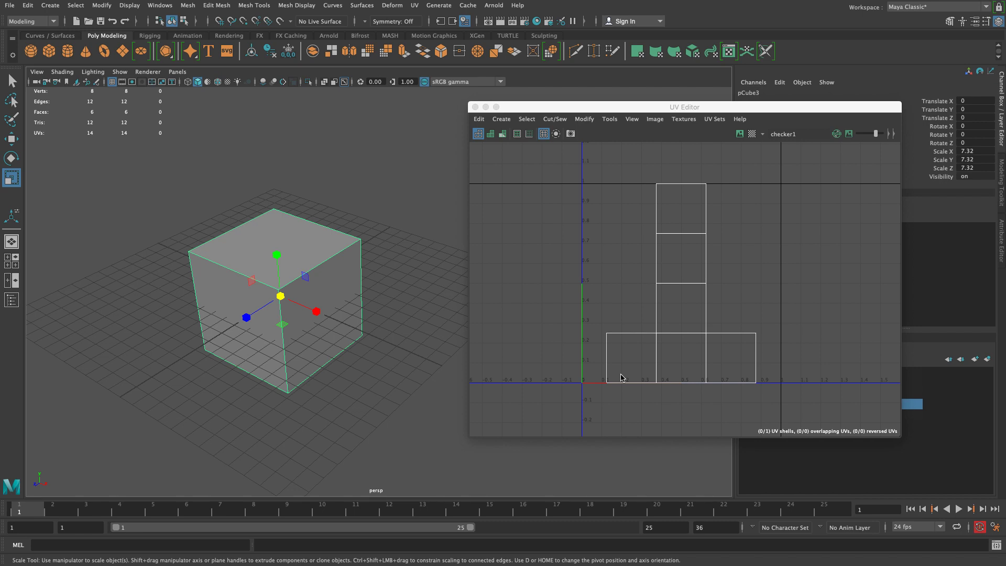
alt+right_drag(840, 252, 771, 266)
- Switch the UV Editor to UV Shell selection and select the cube's entire UV shell
right_drag(638, 285, 653, 279)
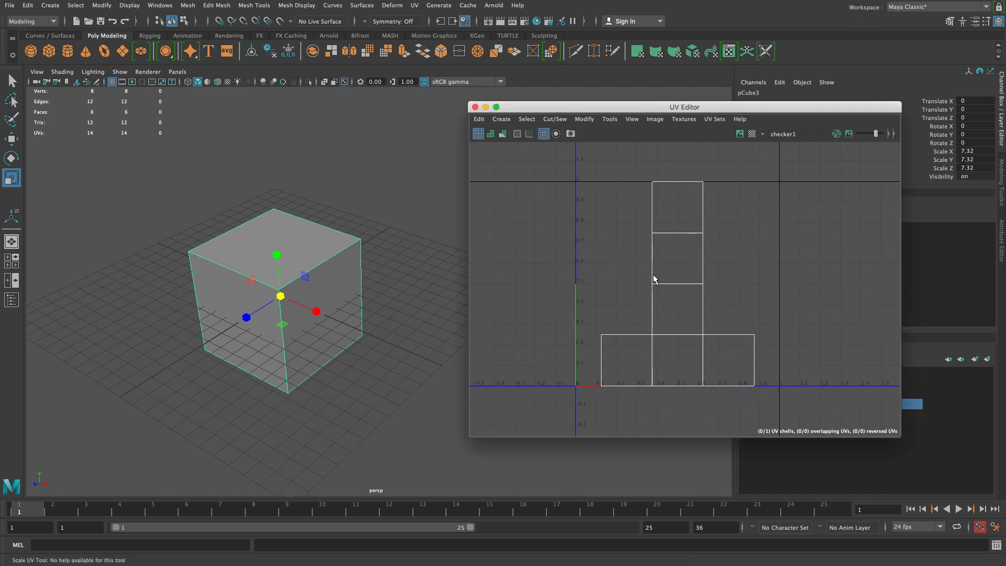
right_click(660, 283)
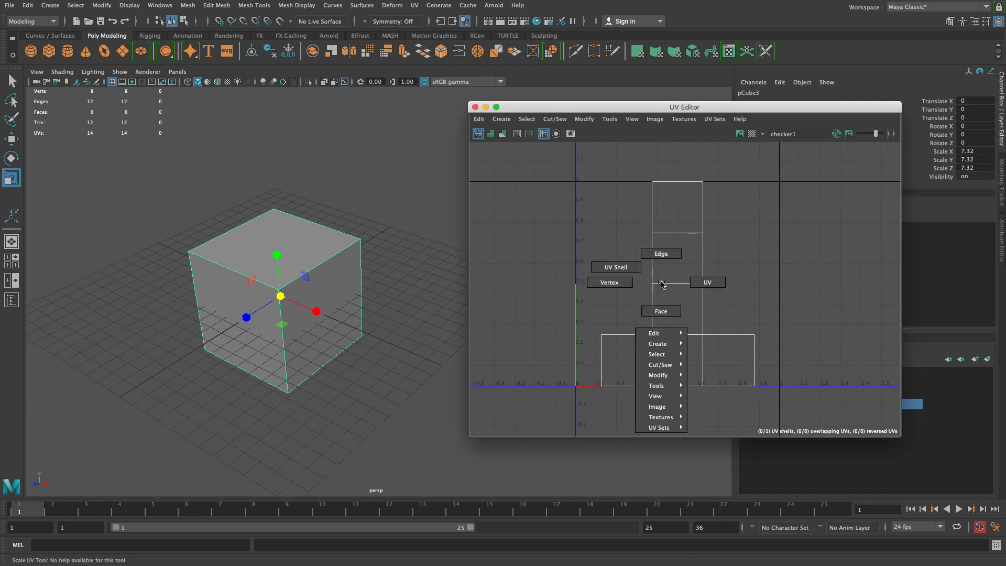
right_drag(661, 282, 634, 272)
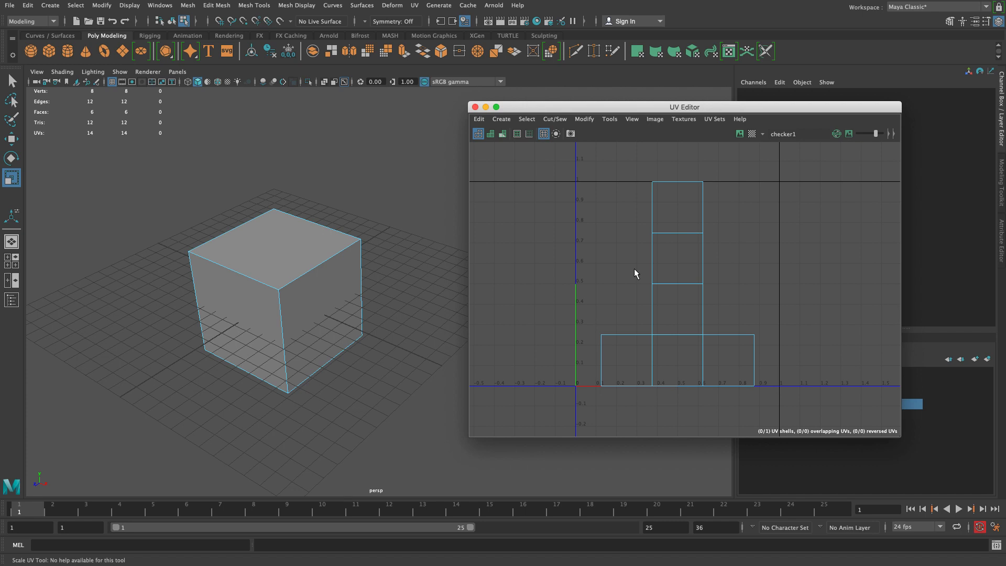
click(659, 277)
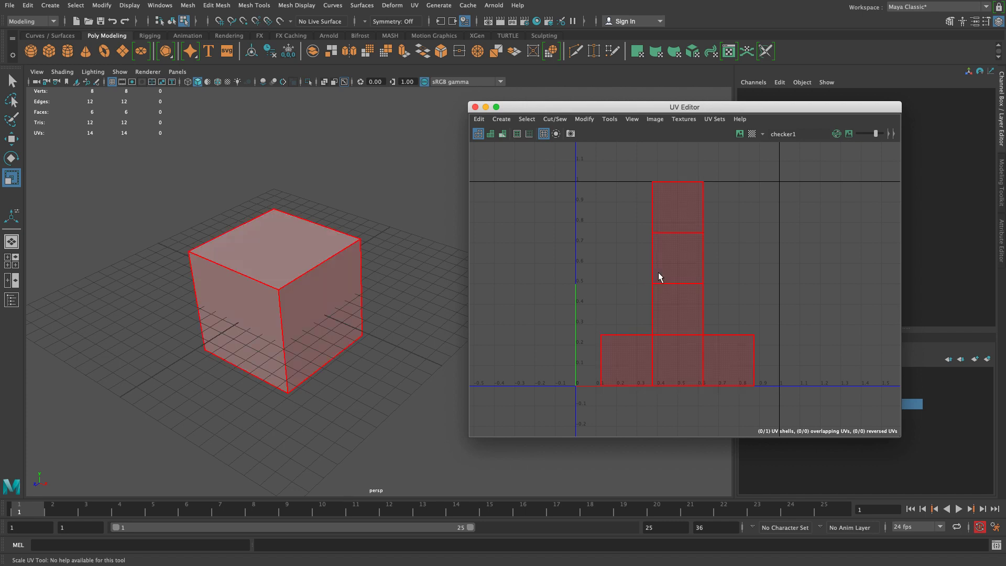
click(658, 272)
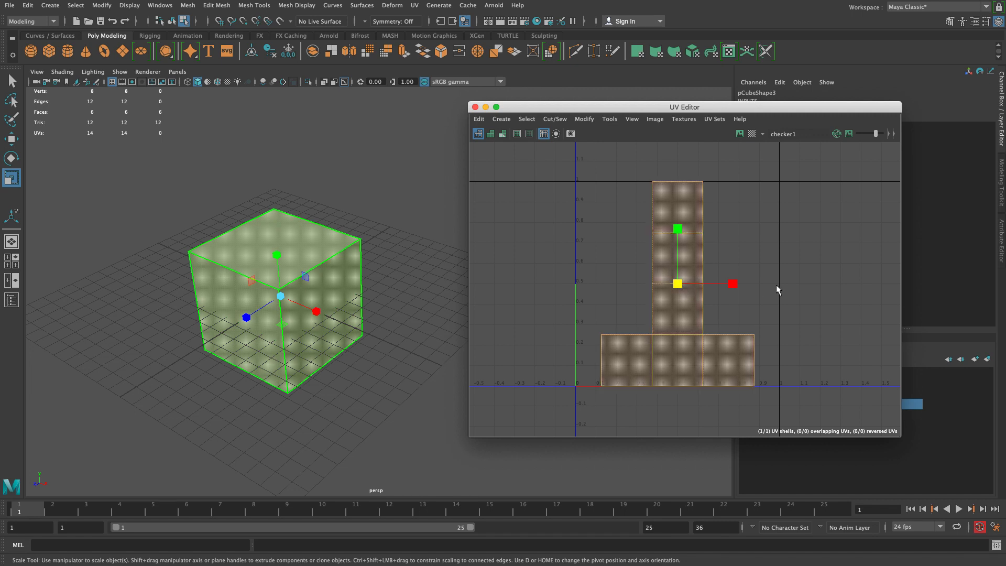
- Try the select, move, rotate and scale tools on the UV shell, shift it along U, and undo the move
key(q)
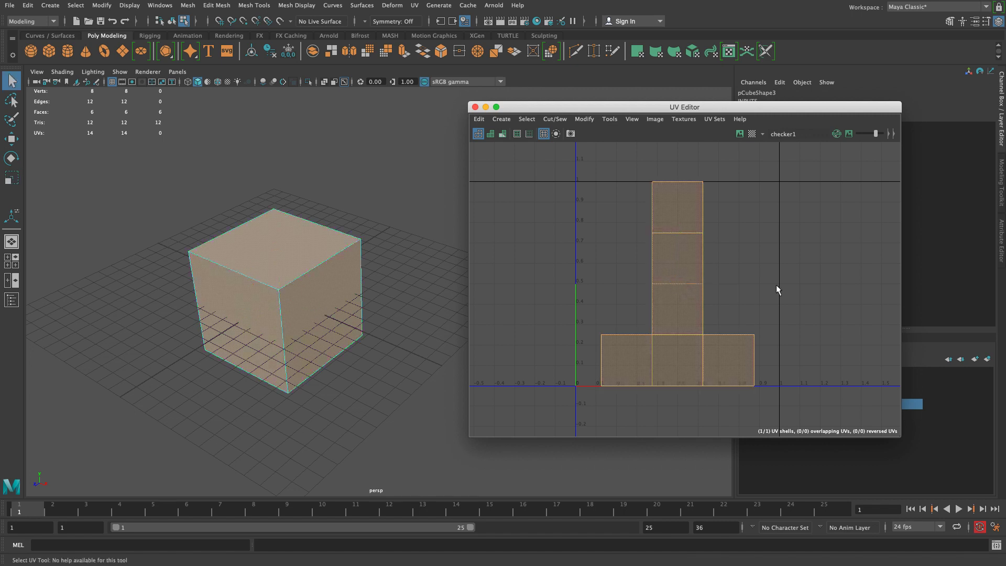
key(w)
key(e)
key(r)
key(w)
drag(736, 283, 569, 336)
key(z)
key(z)
key(z)
key(z)
key(z)
key(z)
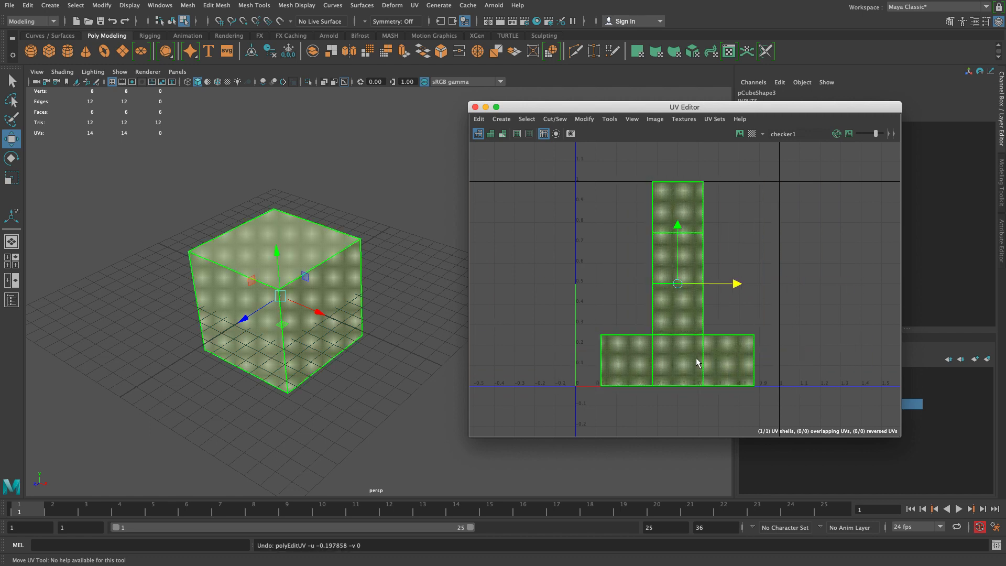
- Clear the shell selection and display the checker texture both on the cube and behind its UV layout
key(F8)
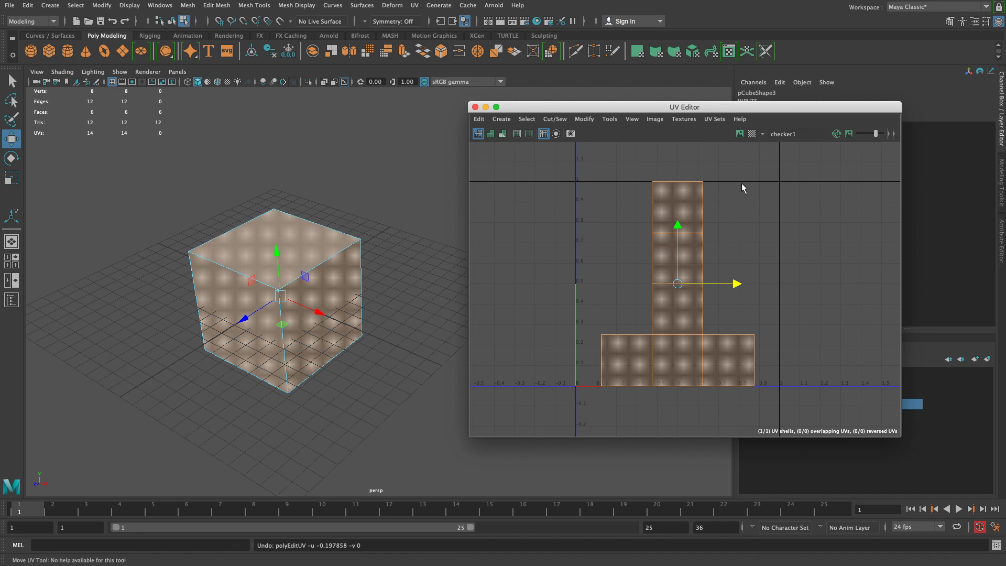
click(402, 185)
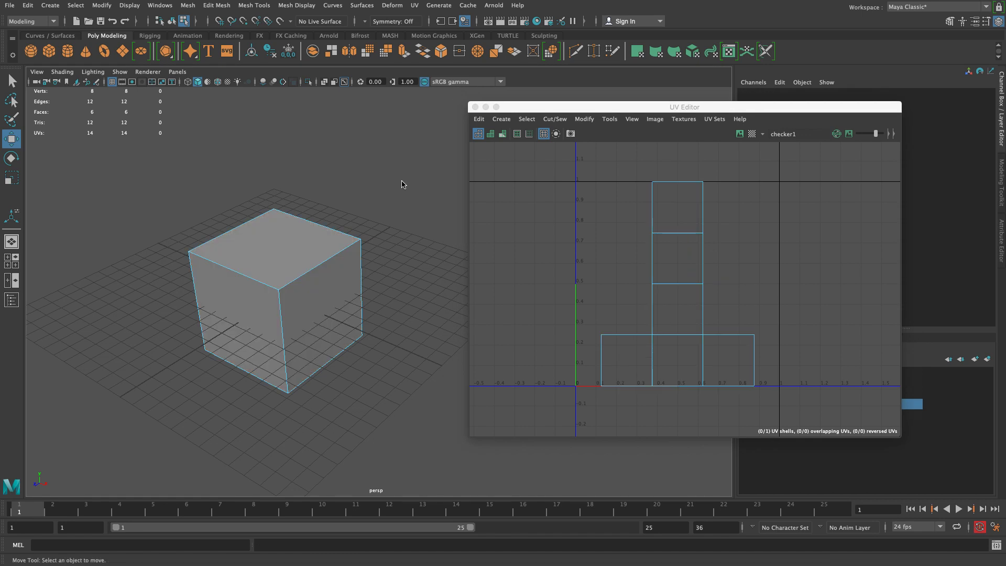
key(6)
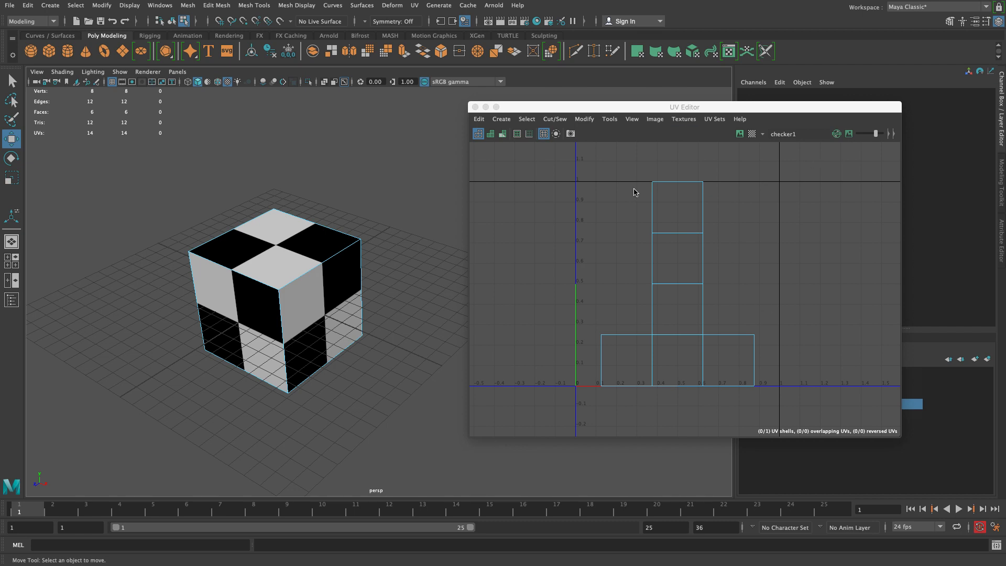
click(740, 134)
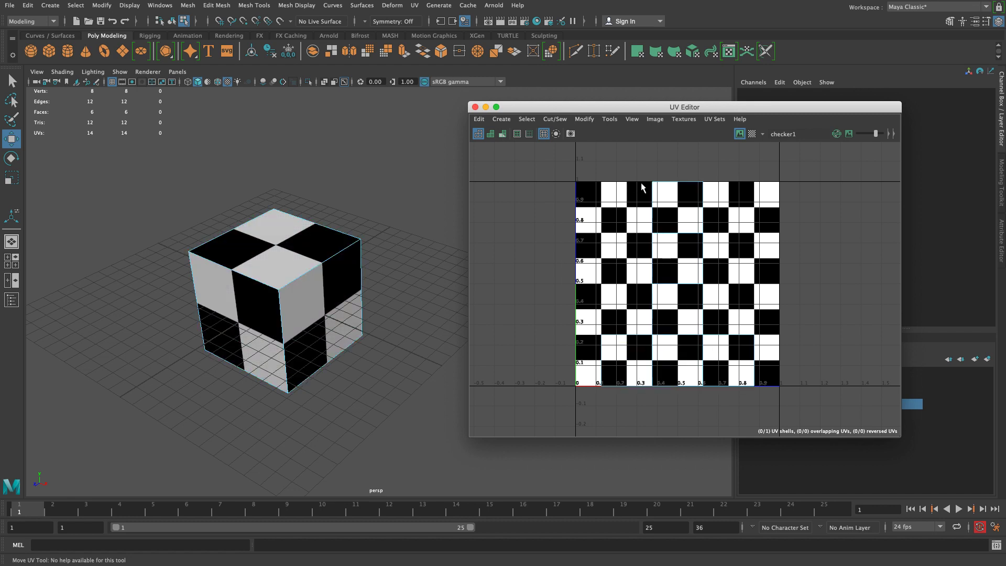
- Turn on dimming of the UV Editor's texture image, adjust its strength, and leave the UV shell deselected
click(680, 193)
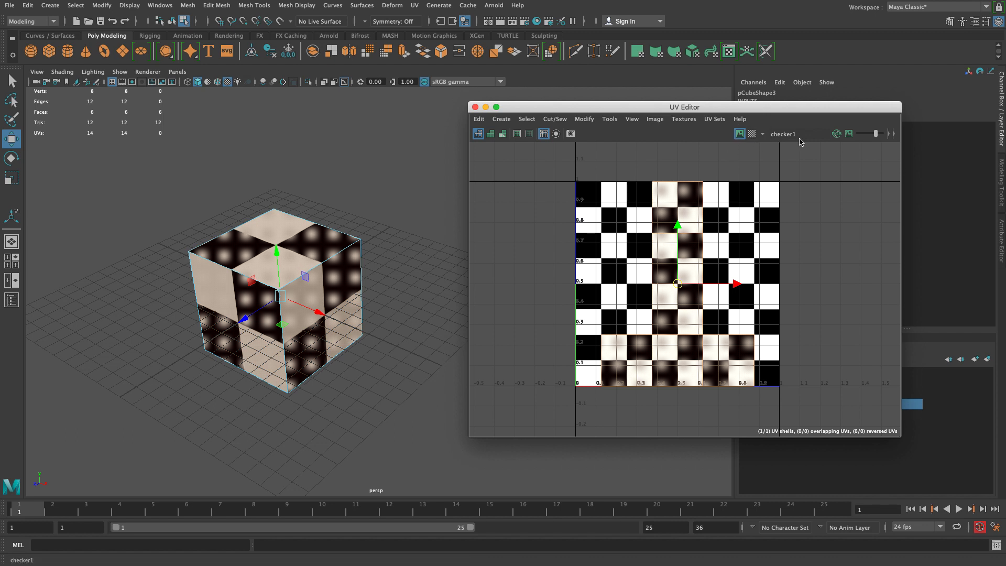
click(849, 135)
mouse_move(877, 137)
mouse_down()
mouse_move(862, 135)
mouse_move(879, 136)
mouse_up()
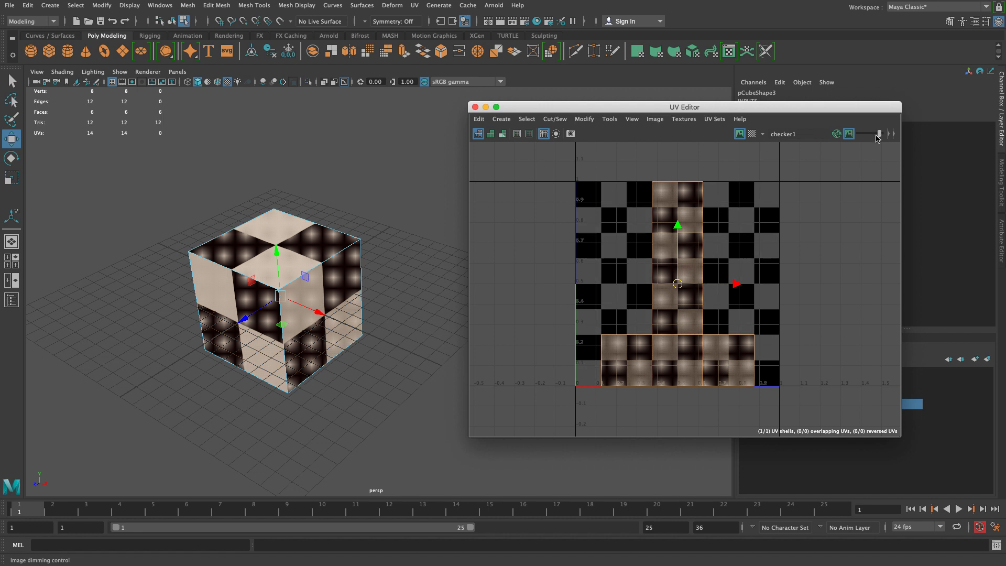
click(859, 207)
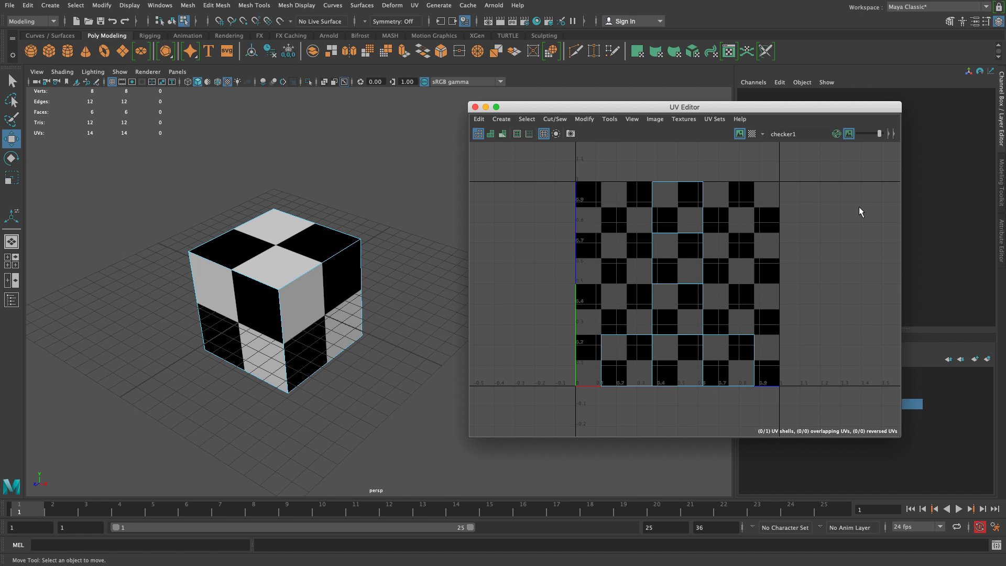
- Try sliding the UV shell horizontally across the dimmed checker texture, and undo the move
click(687, 345)
drag(732, 285, 613, 287)
key(ctrl+z)
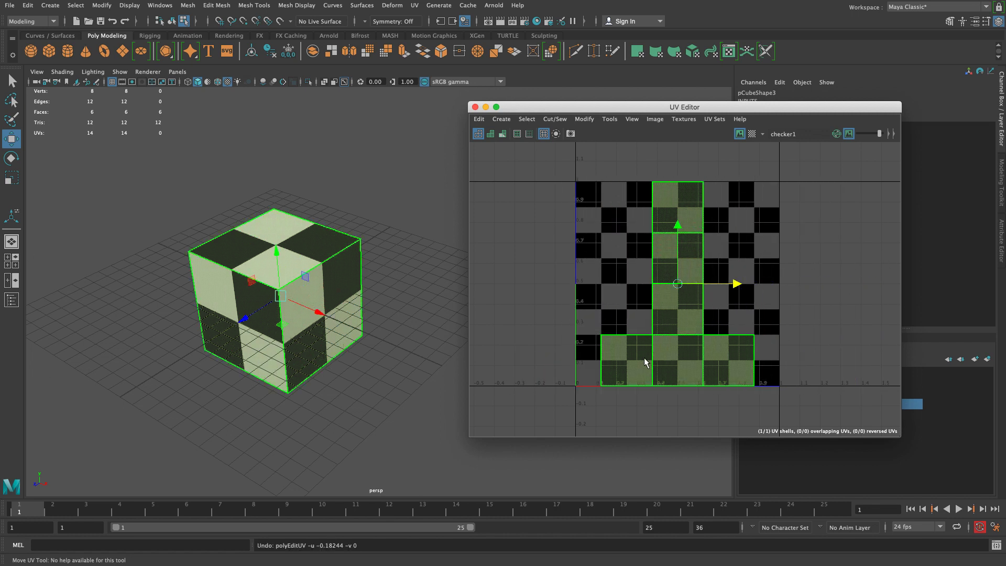
- Try rotating the UV shell about 162 degrees around its center, undo the rotation, and deselect the shell
key(e)
drag(734, 285, 635, 266)
key(ctrl+z)
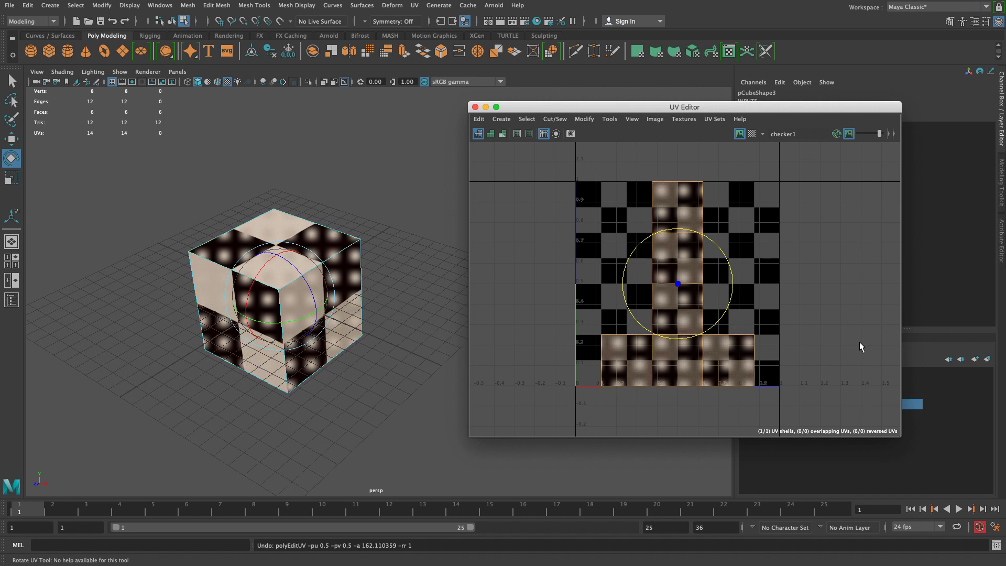
click(860, 344)
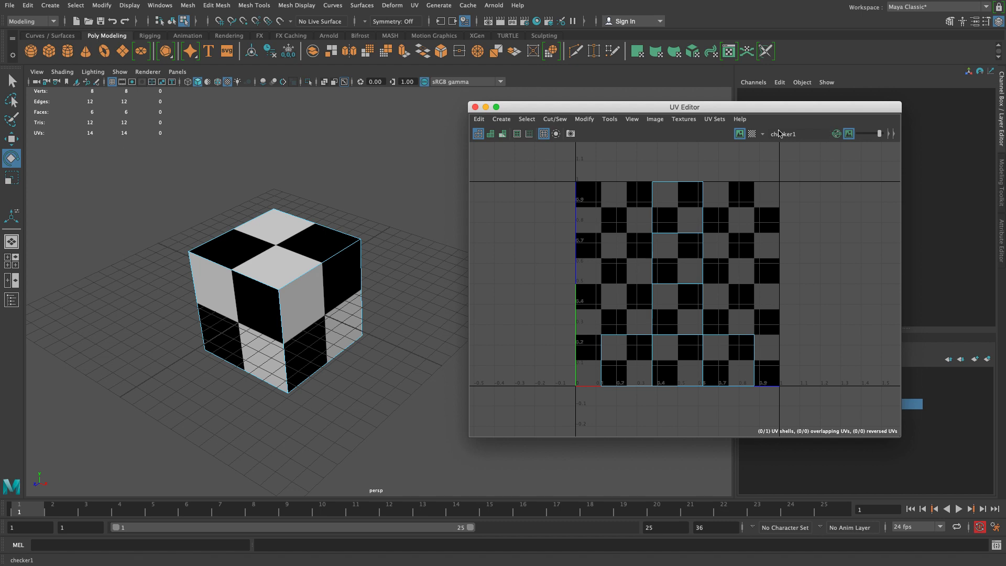
- Hide the texture image behind the UV layout and apply the checker map to the cube
click(737, 135)
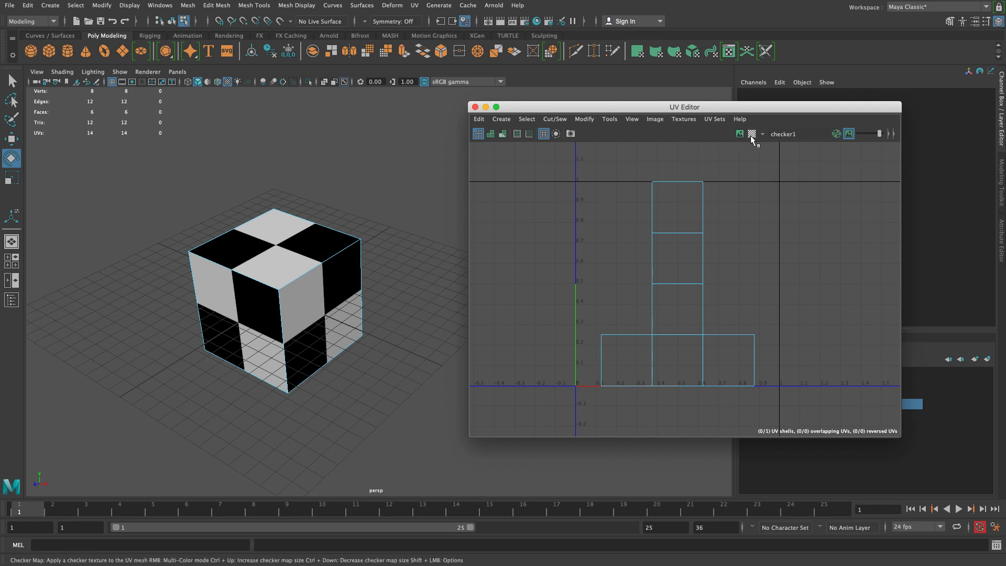
click(751, 136)
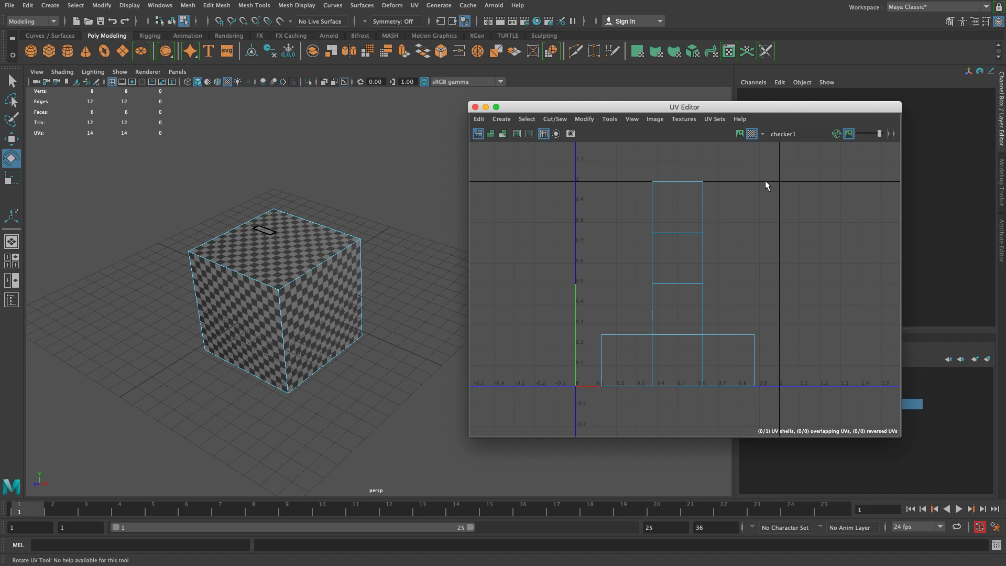
alt+drag(288, 380, 330, 366)
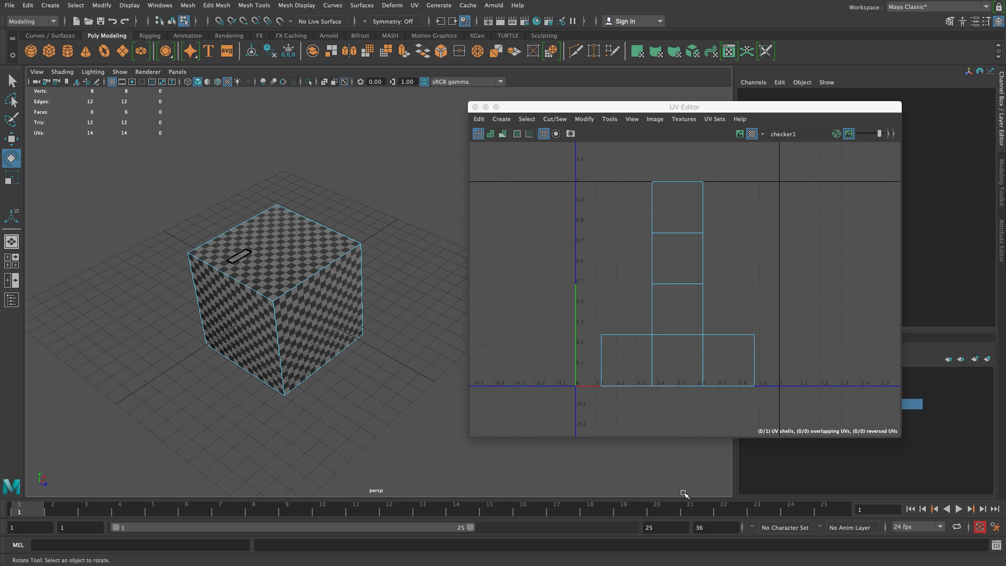
- Try sliding the single UV right of the line between the layout's upper two faces about 0.36 outward in U, then partway back
right_click(663, 237)
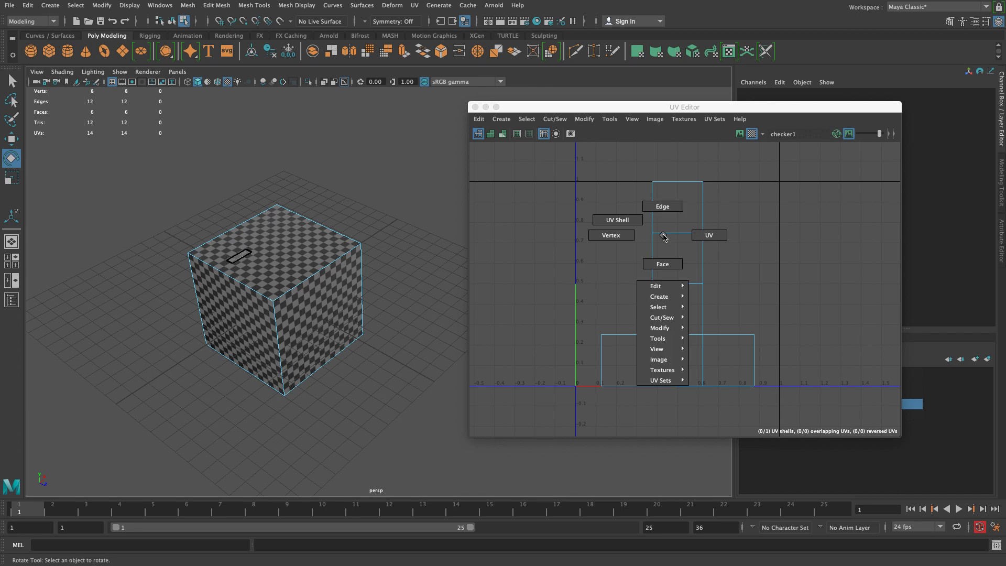
right_drag(633, 225, 689, 235)
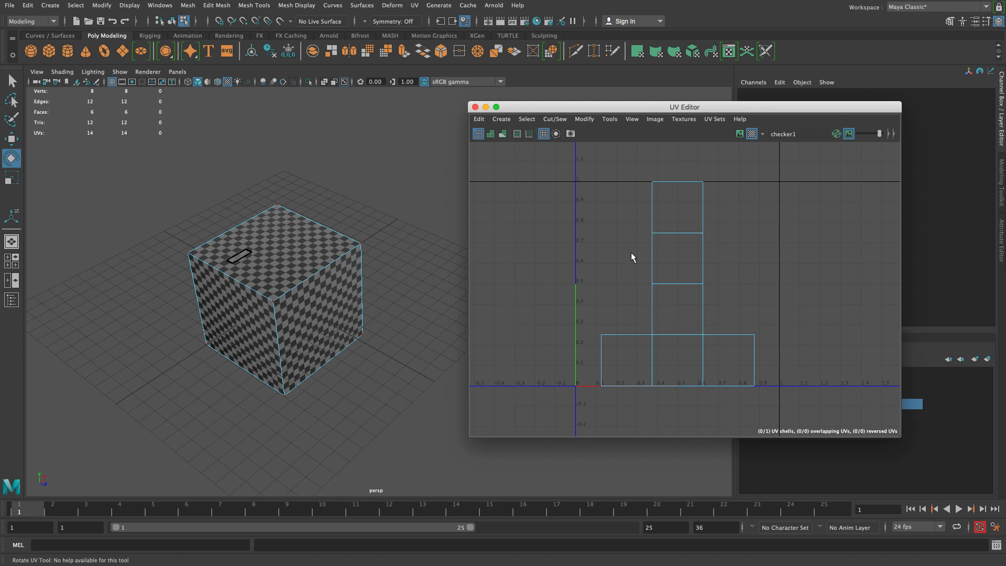
drag(691, 223, 724, 258)
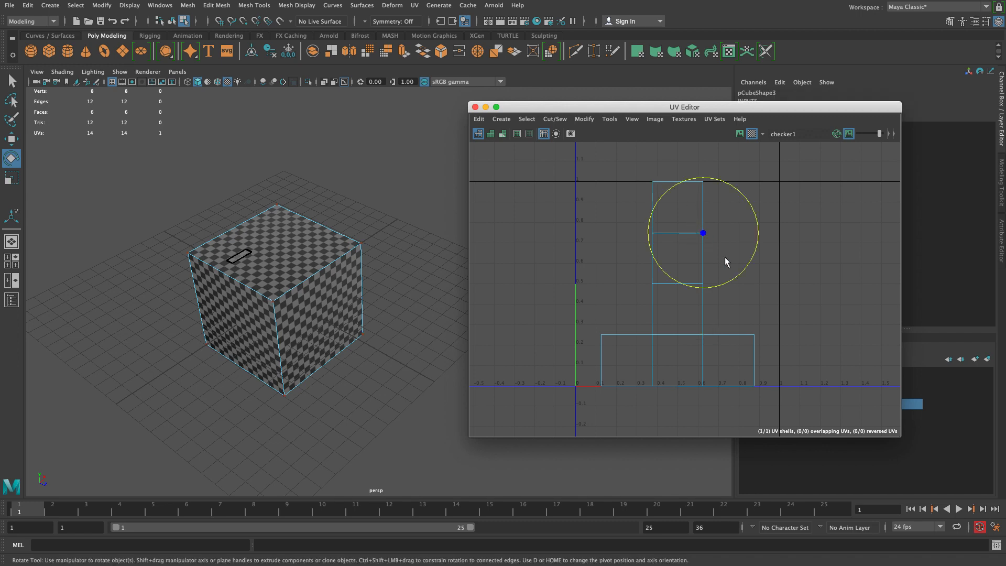
key(w)
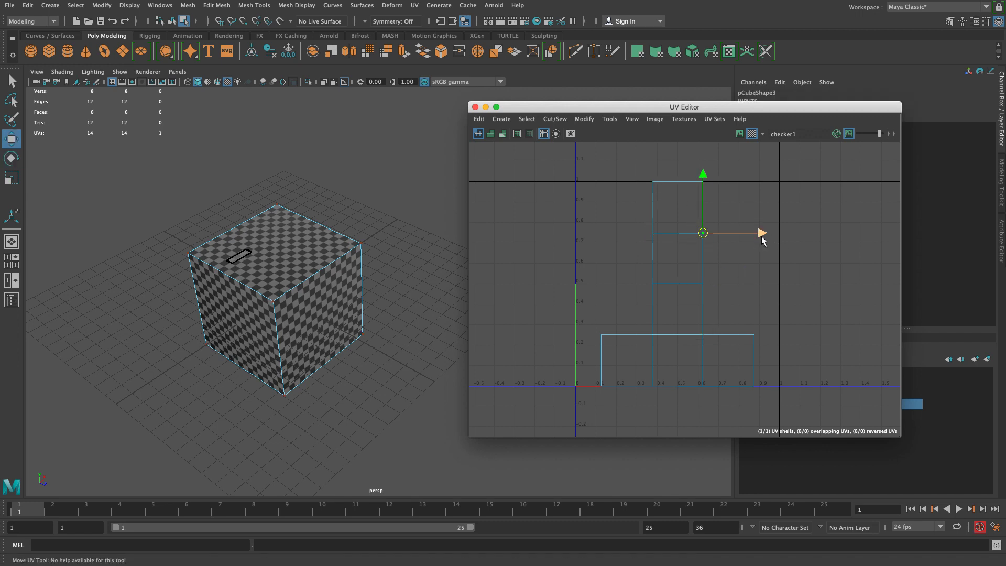
drag(763, 235, 836, 235)
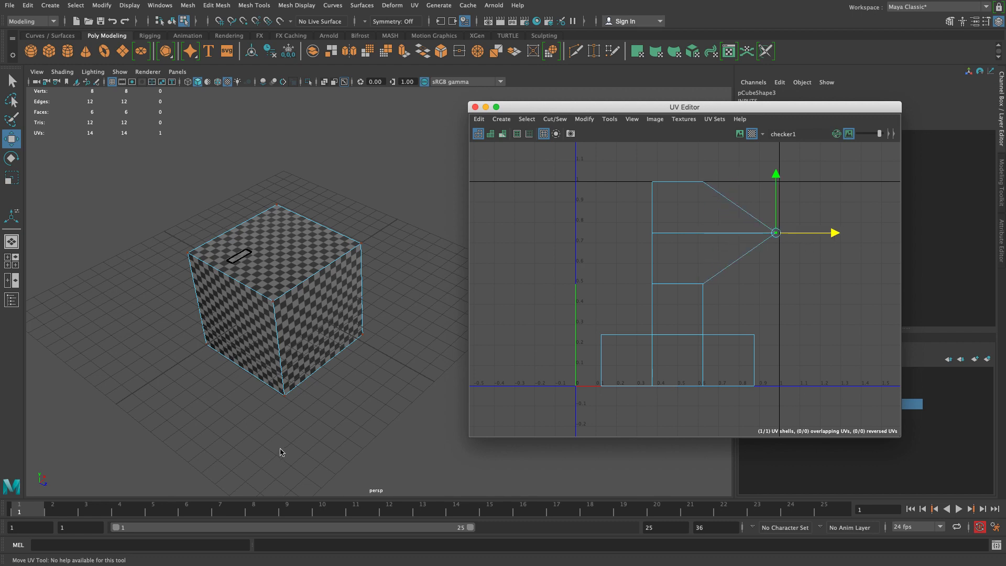
alt+drag(145, 336, 350, 274)
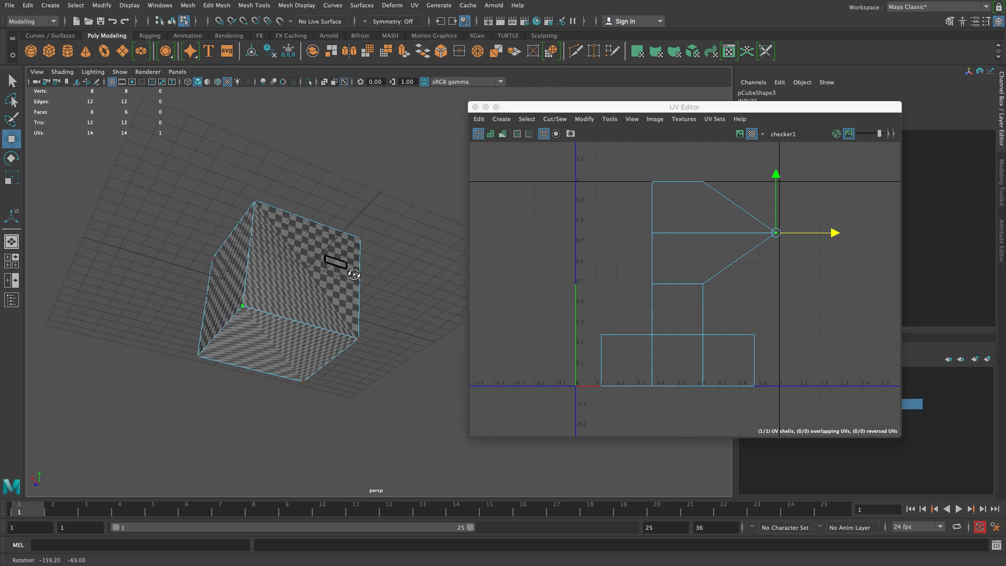
drag(830, 232, 767, 216)
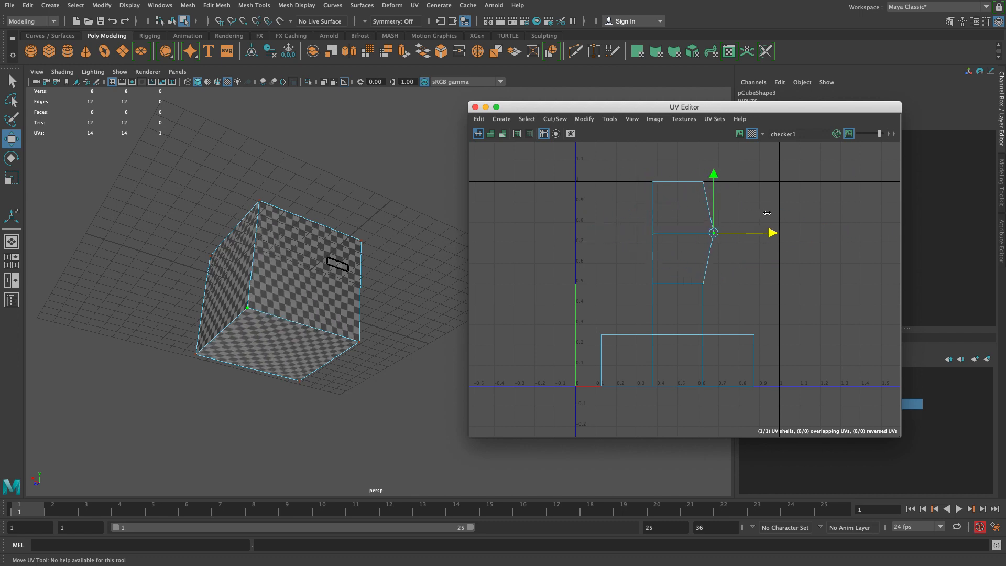
- Examine the checker distortion on the affected cube face up close, then undo the single-UV moves
click(249, 408)
alt+drag(251, 406, 269, 456)
alt+middle_drag(269, 456, 384, 438)
scroll(371, 458, up, 4)
alt+drag(372, 458, 280, 370)
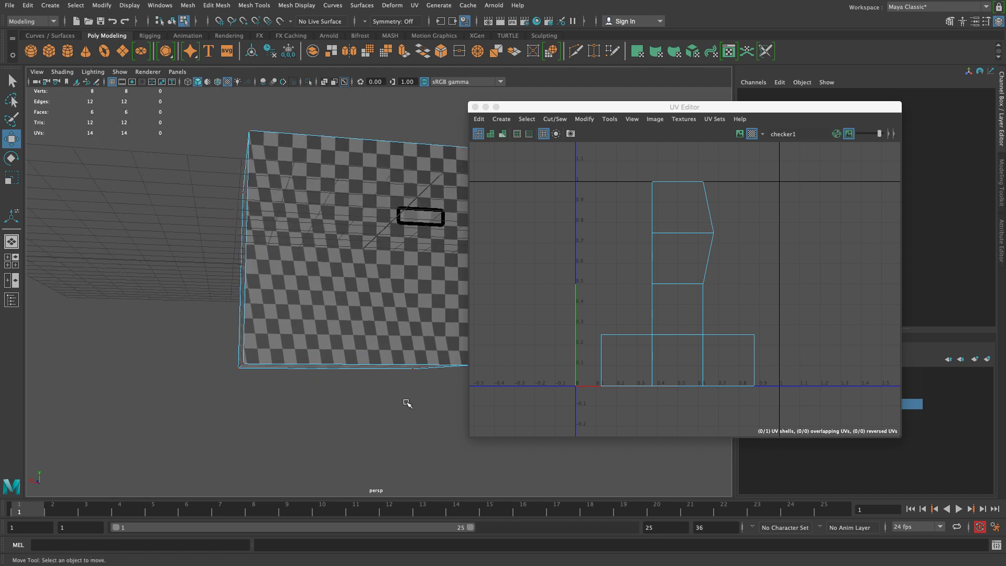
scroll(420, 408, down, 3)
key(super+z)
key(super+z)
key(super+z)
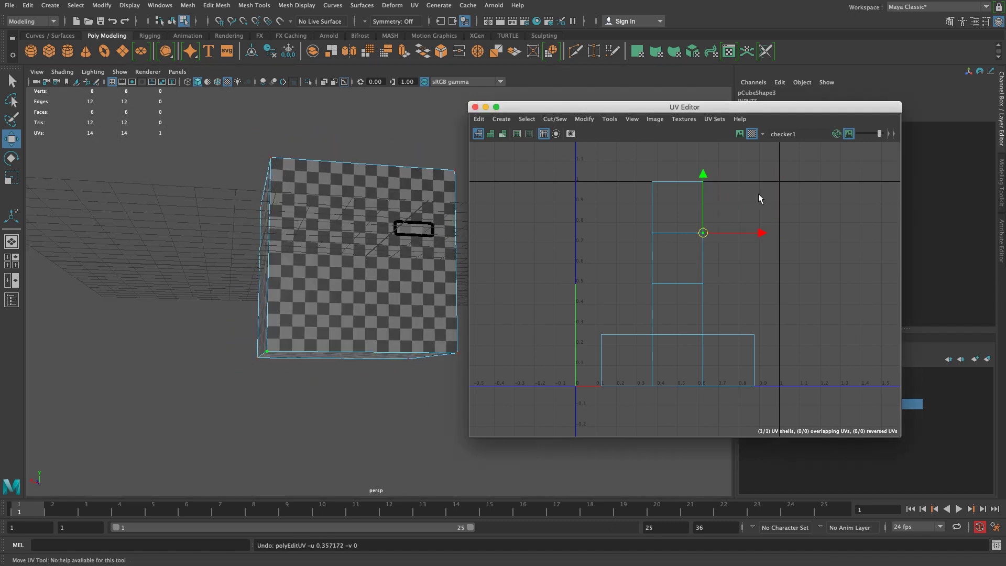
- Turn off the checker map, clear the UV selection, and display the cube in plain shading without textures
ctrl+right_drag(365, 119, 242, 127)
alt+drag(242, 127, 303, 157)
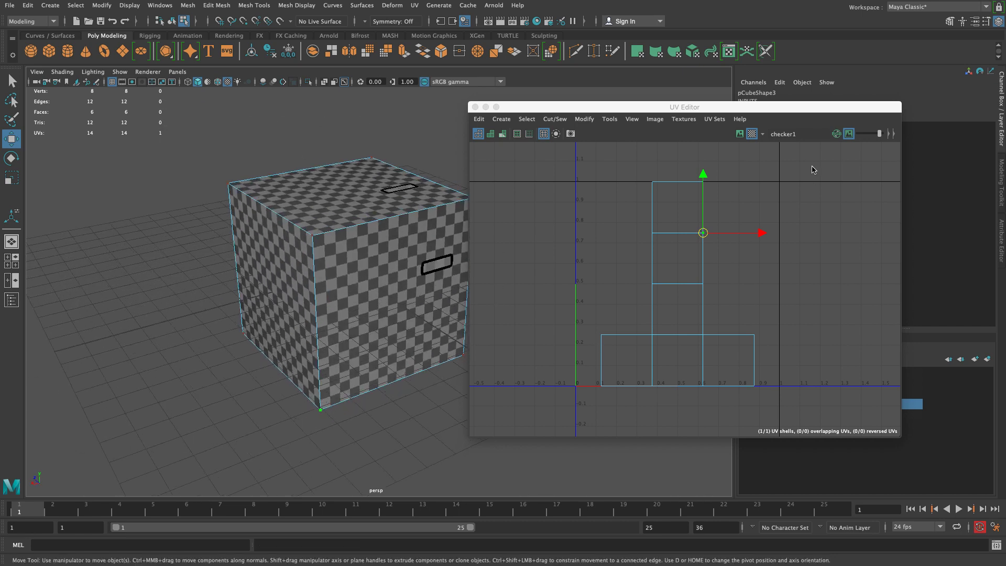
click(752, 134)
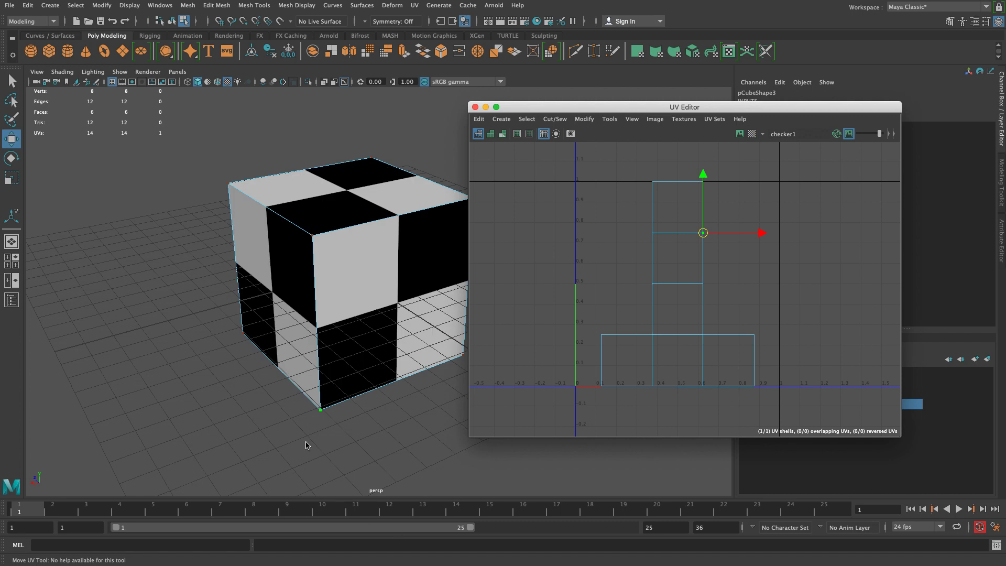
click(268, 439)
key(5)
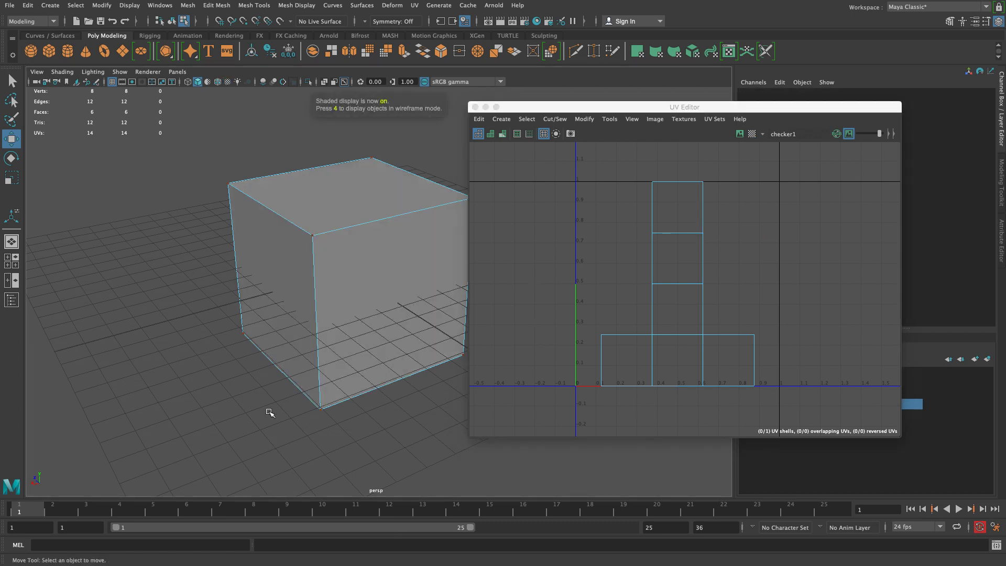
- Move the UV Editor window clear of the cube and turn on shaded display for the UV shell
click(660, 260)
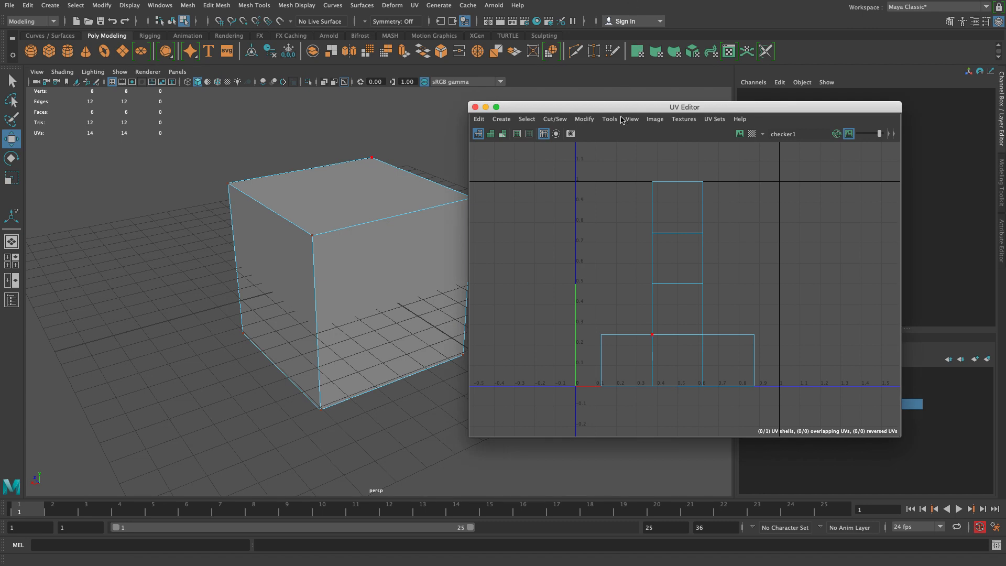
drag(640, 109, 694, 97)
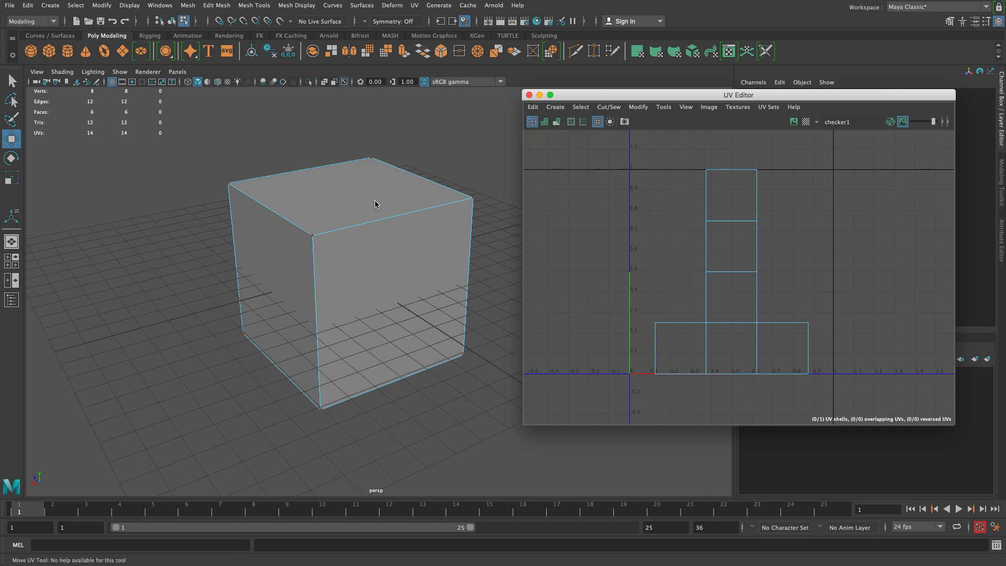
click(544, 121)
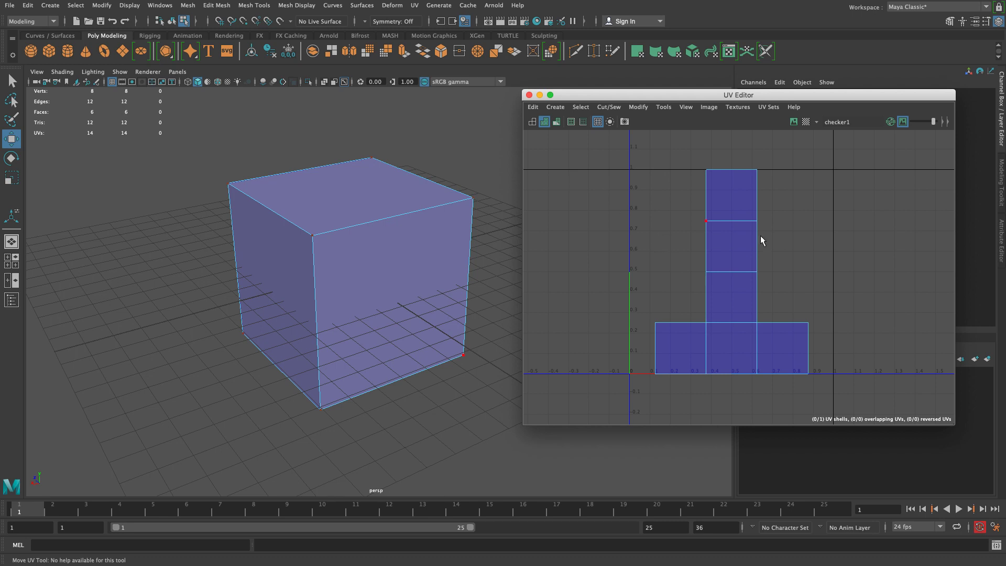
- Try selecting the whole UV shell, flipping it horizontally and clearing the selection, then undo the flip
right_drag(721, 234, 716, 215)
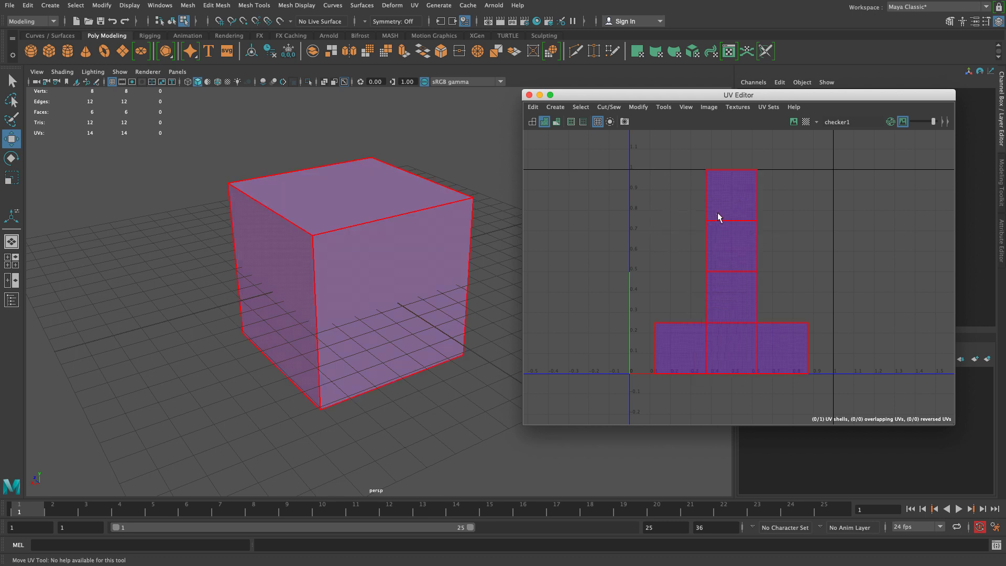
click(716, 217)
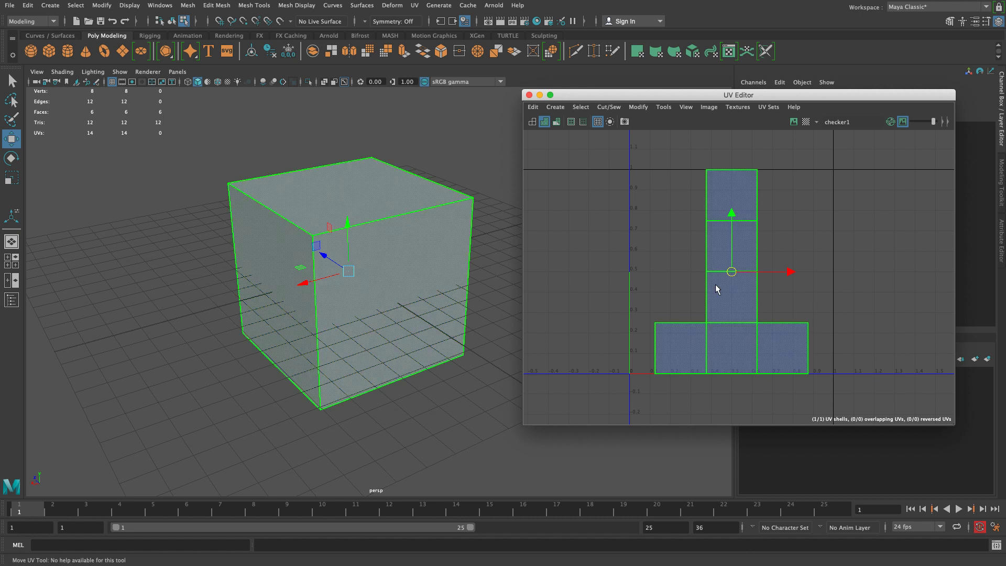
shift+right_drag(715, 235, 685, 223)
click(801, 205)
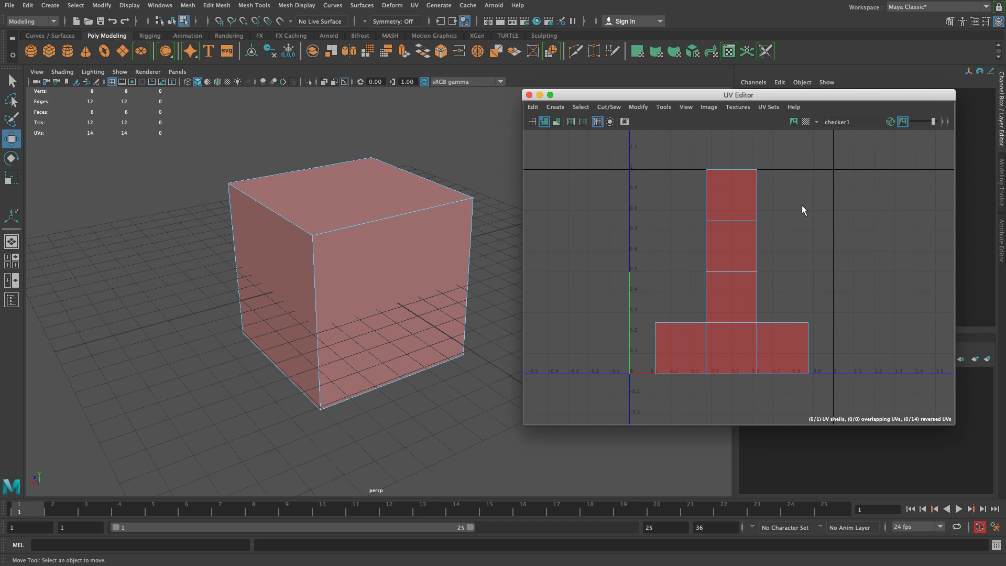
key(ctrl+z)
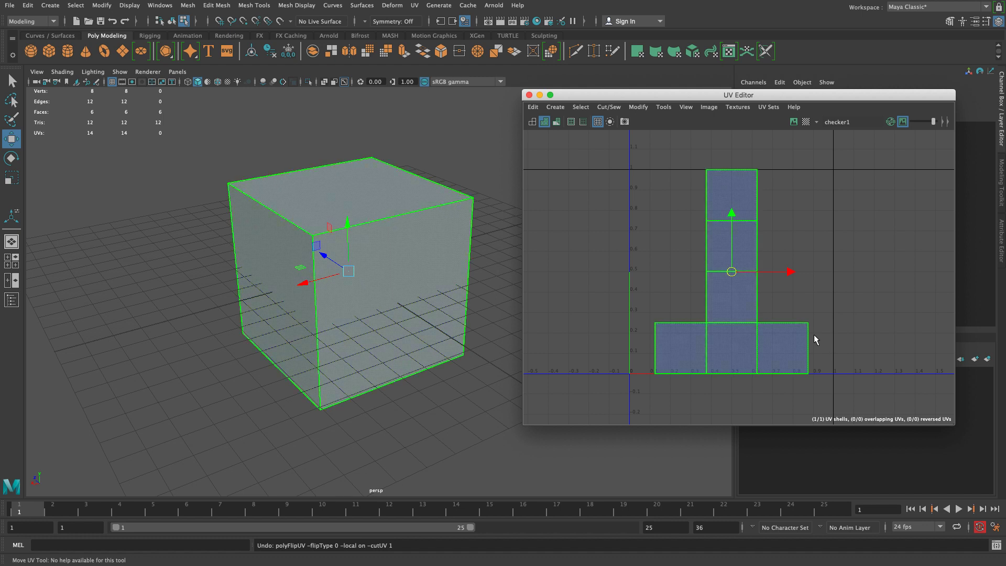
- Flip the UV shell horizontally, repeat the flip to restore its orientation, and deselect the shell
key(shift+z)
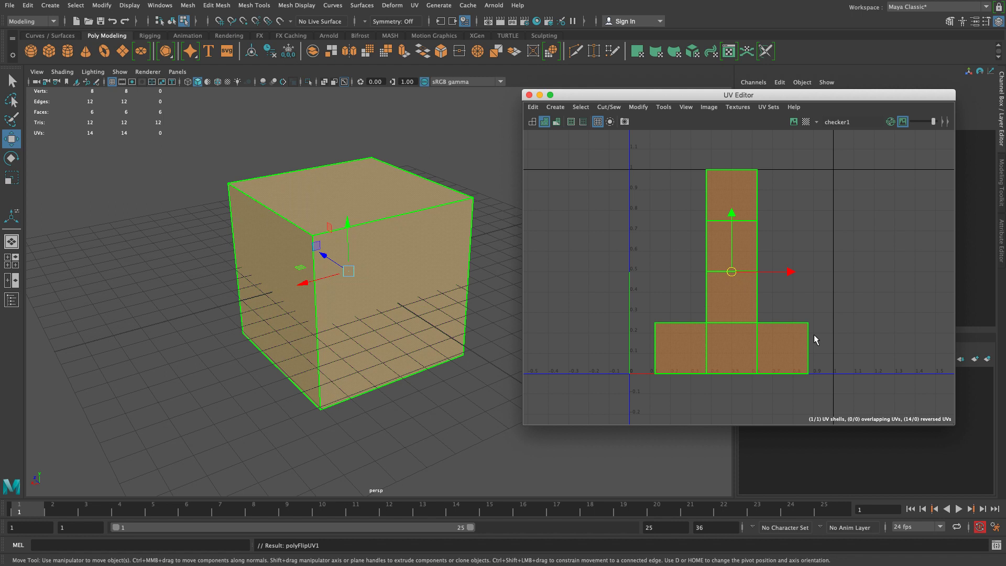
key(g)
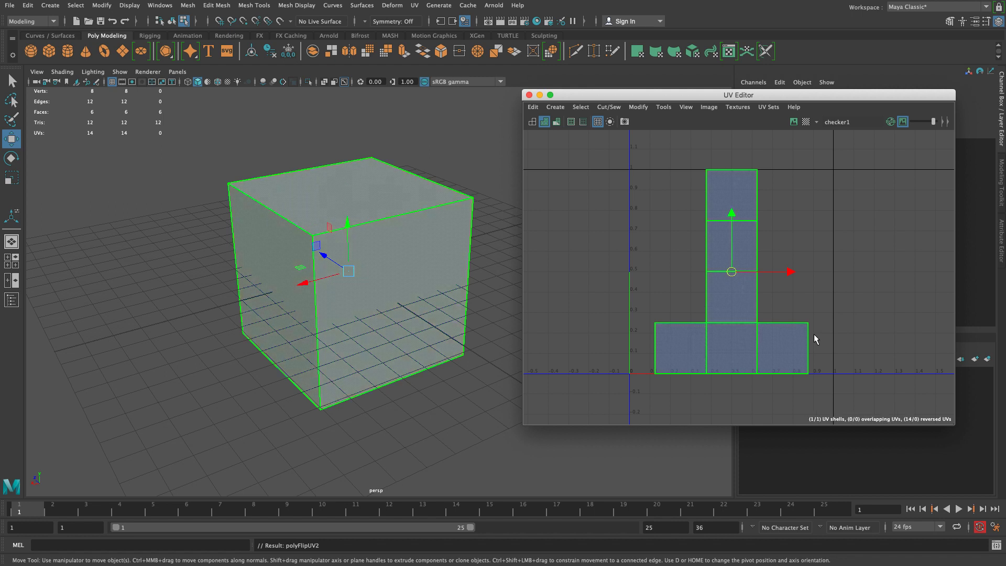
click(826, 310)
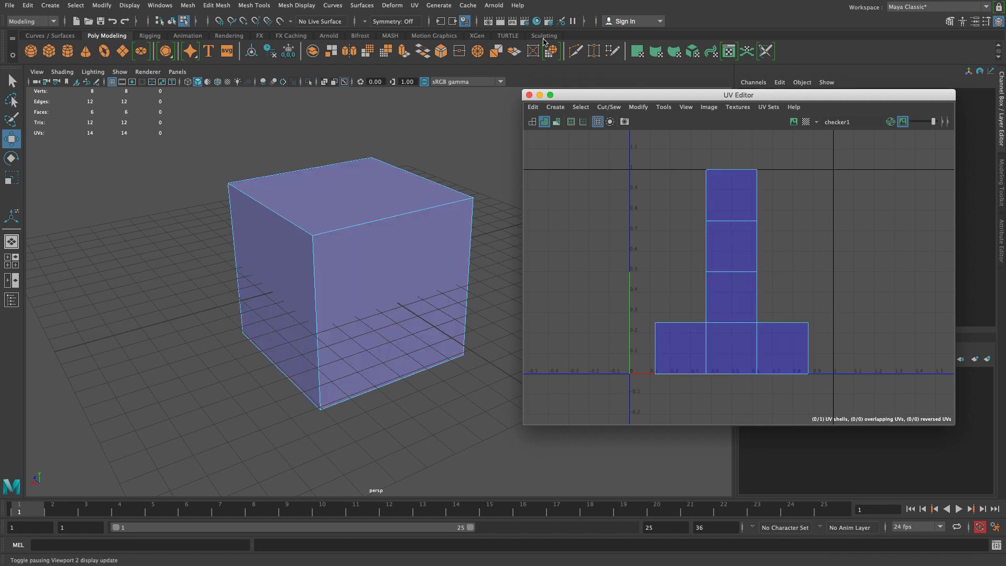
- Turn on the UV distortion display and select the UV right of the line between the layout's upper two faces
click(555, 121)
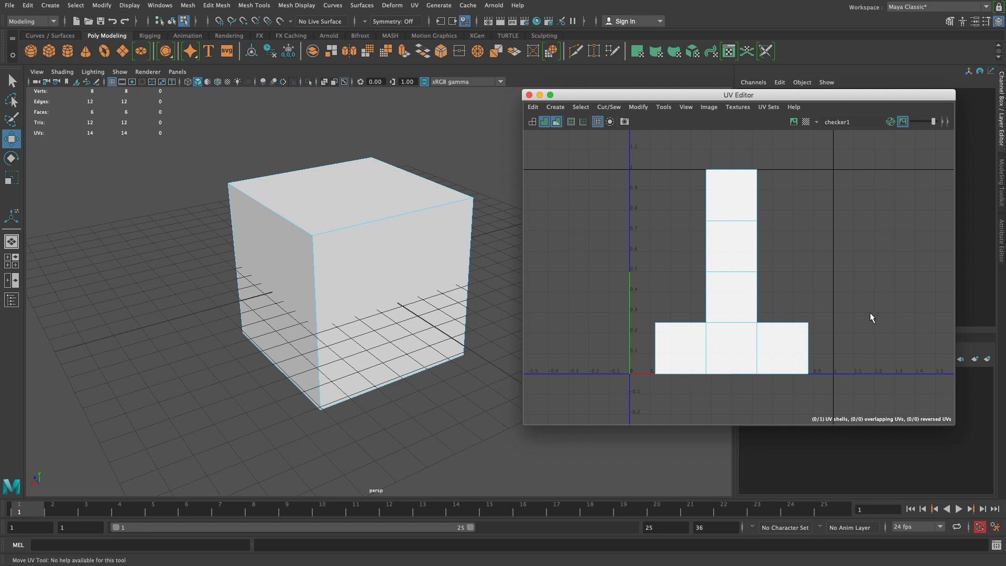
right_drag(736, 219, 786, 226)
click(757, 221)
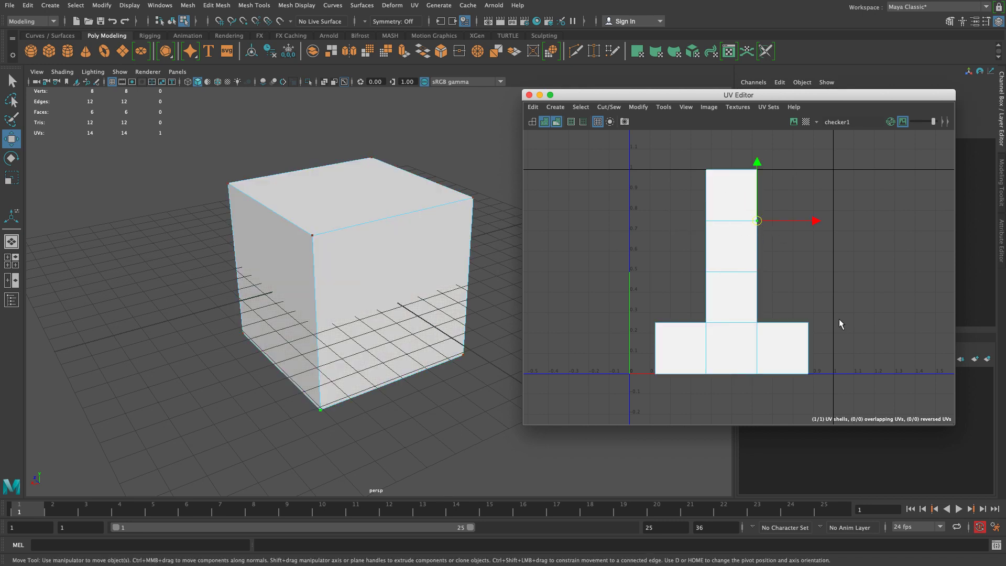
- Try sliding the selected UV about 0.48 outward in U, outward once more, and slightly inward, undoing each move
drag(814, 220, 911, 220)
key(ctrl+z)
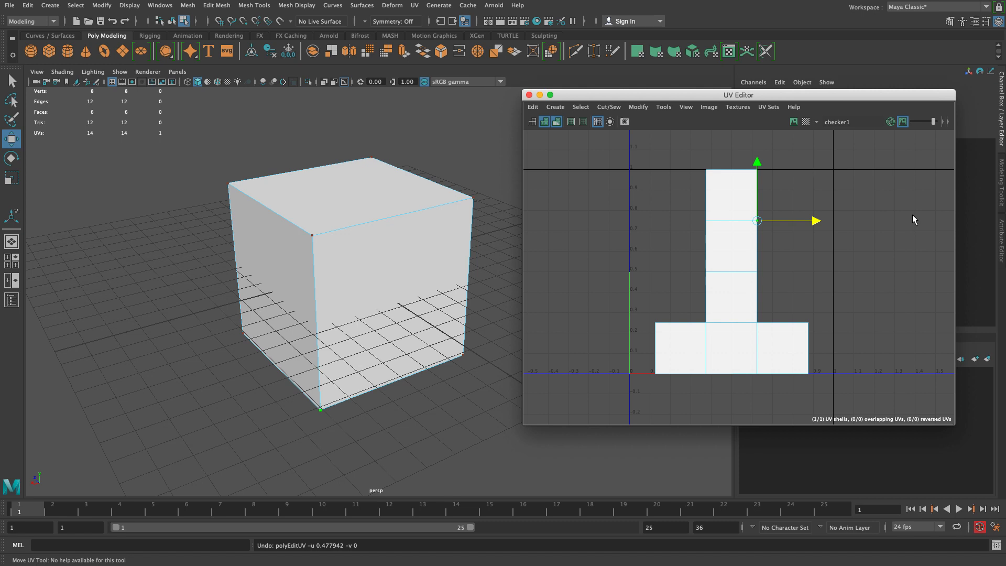
drag(814, 221, 908, 247)
key(ctrl+z)
drag(815, 221, 809, 223)
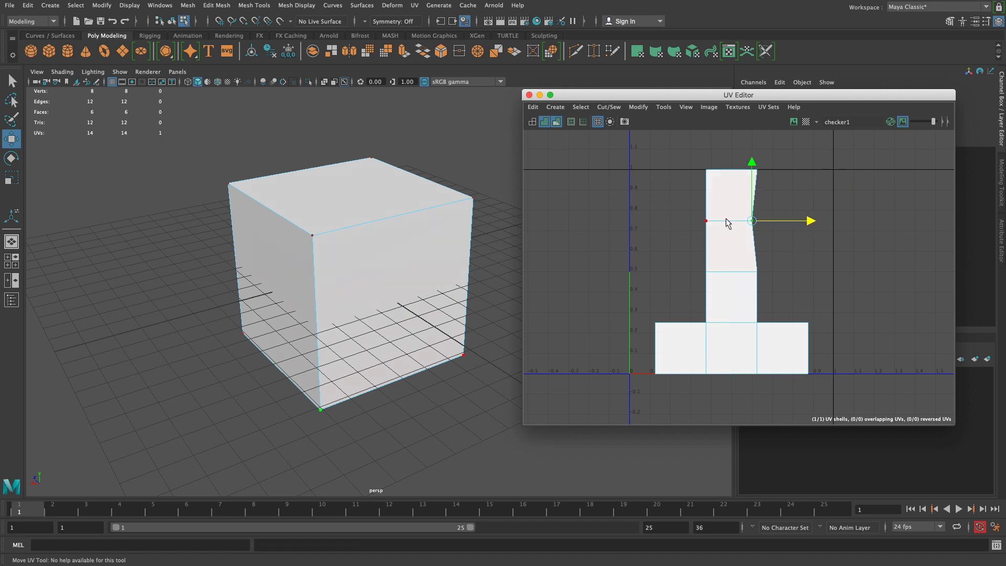
key(ctrl+z)
- Toggle the checker map on and off, turn off the distortion display, and show the checker over the shaded cube
click(806, 121)
click(806, 122)
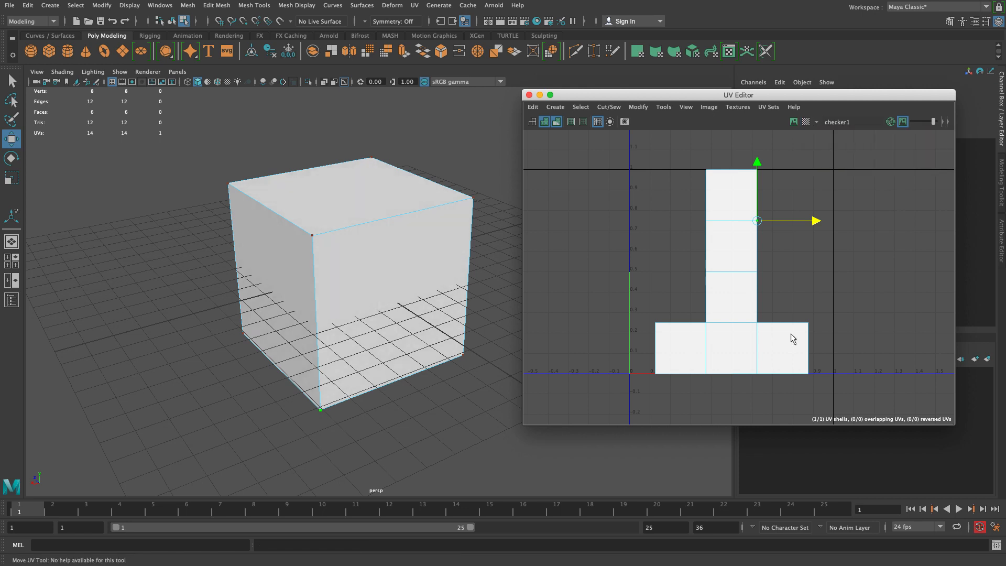
click(557, 121)
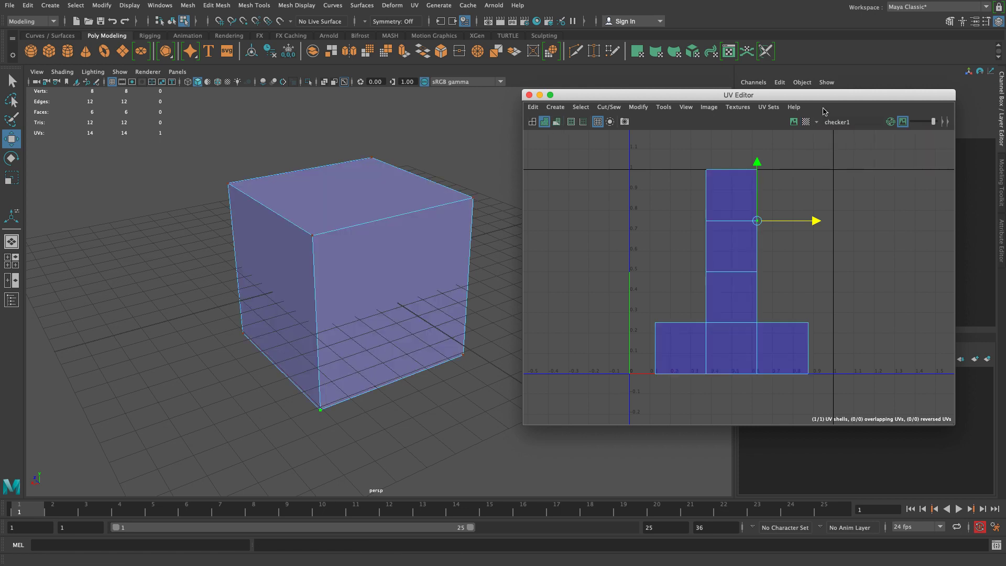
click(806, 122)
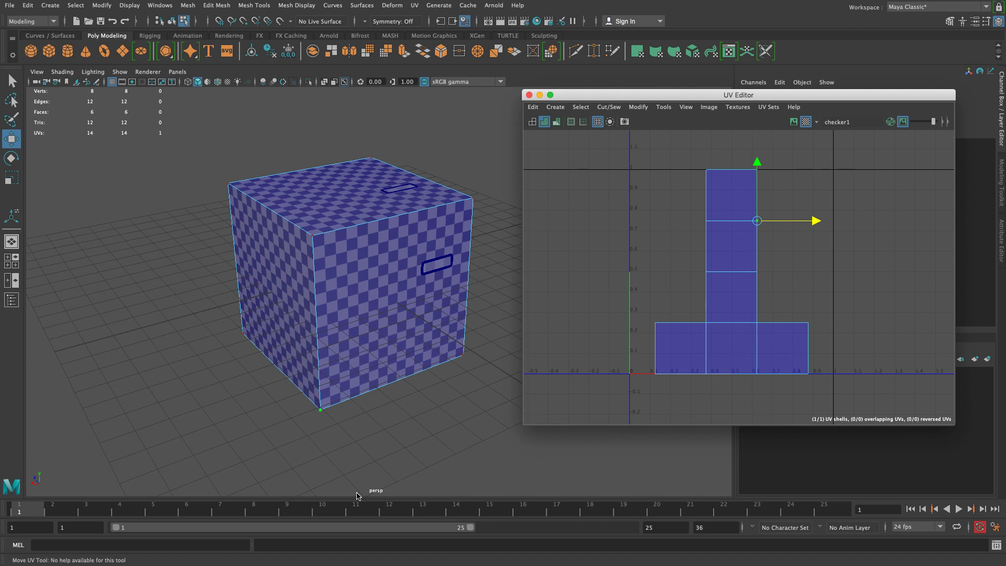
- Deselect the UV, remove the checker map, and return the UV layout to wireframe display
click(100, 156)
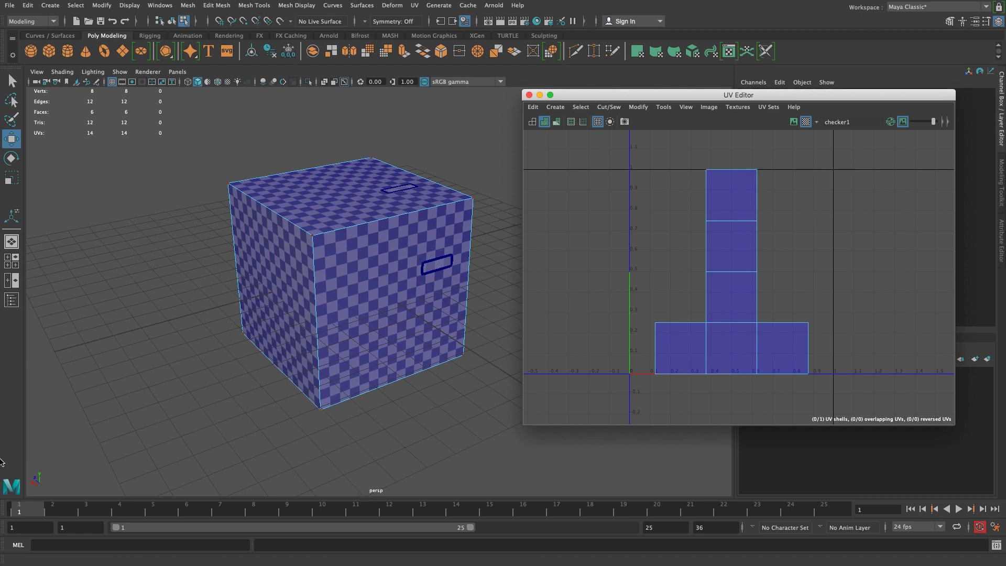
click(805, 122)
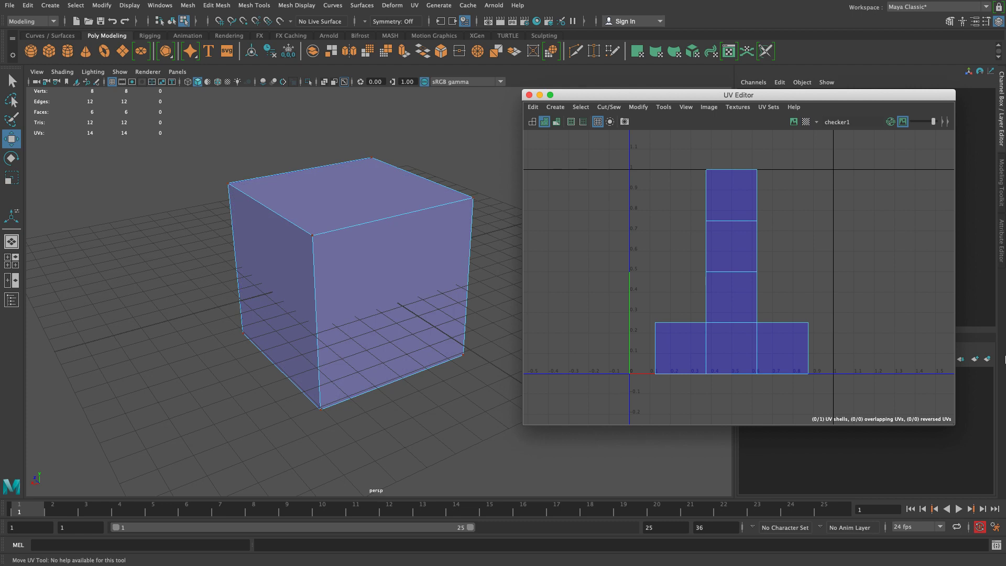
click(531, 122)
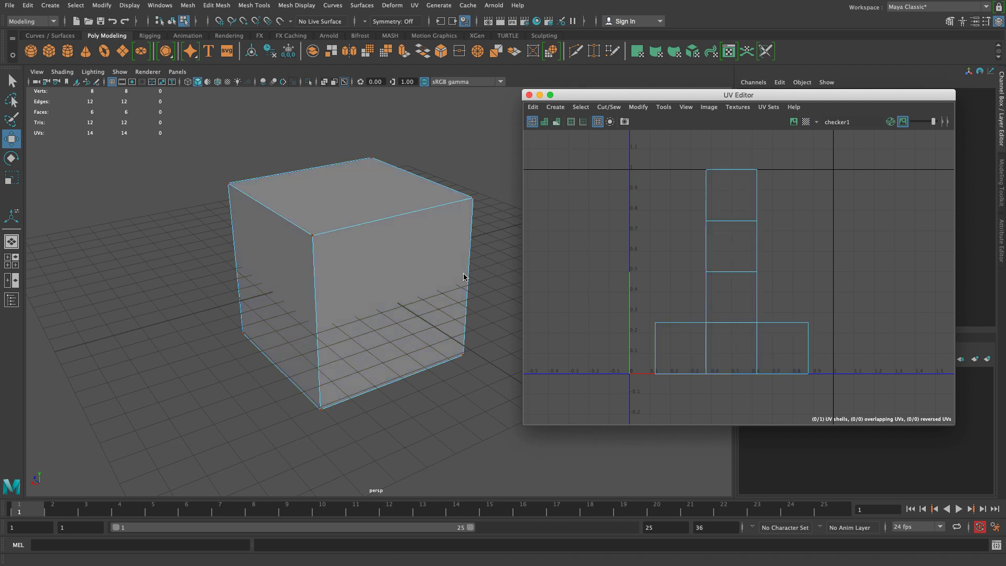
- Briefly show the texture borders to compare the cube's seams with its UV layout, and hide them again
click(572, 122)
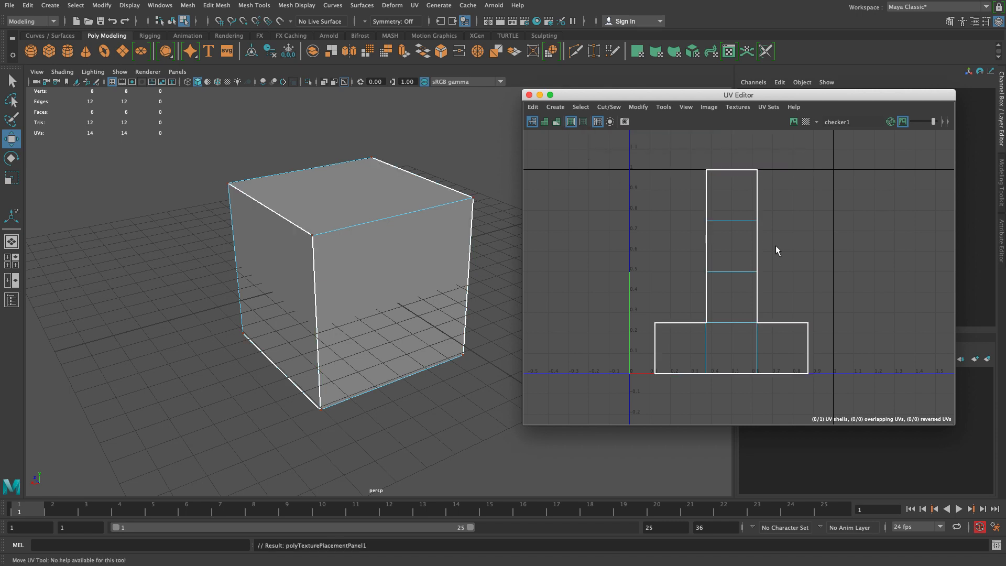
alt+drag(106, 344, 224, 342)
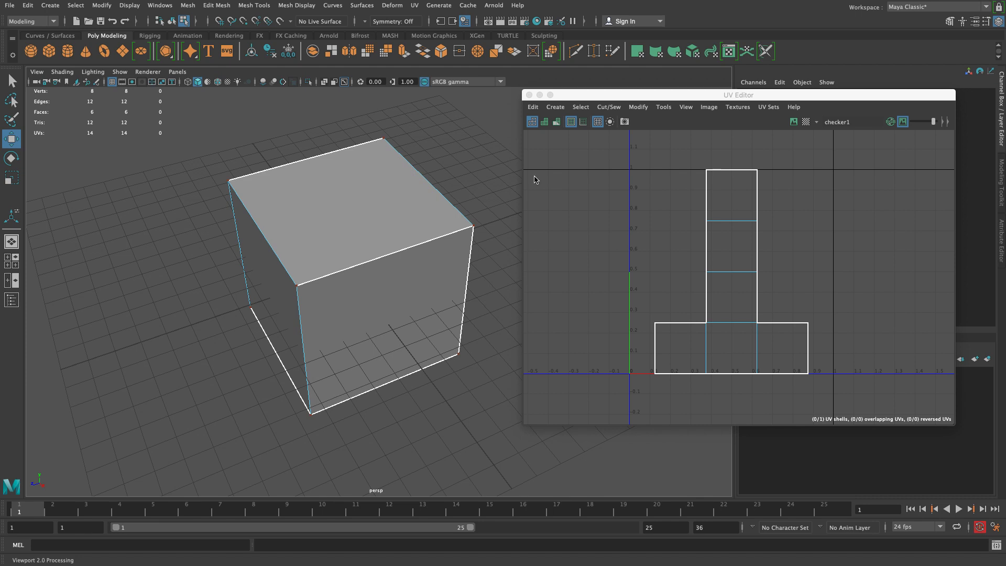
click(572, 122)
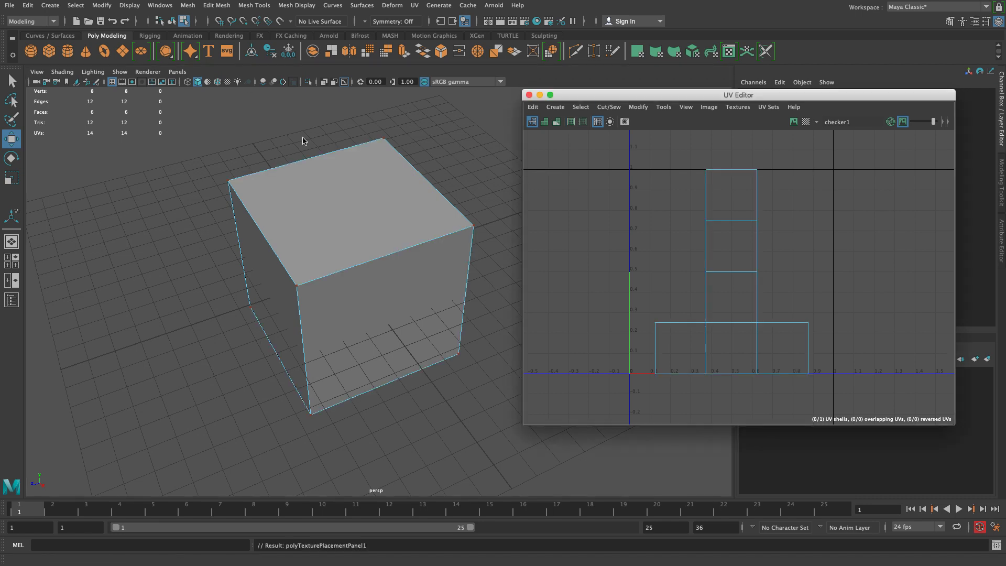
- Extrude one side face of the cube outward and scale the new end face down into a taper
right_drag(365, 253, 361, 284)
click(362, 285)
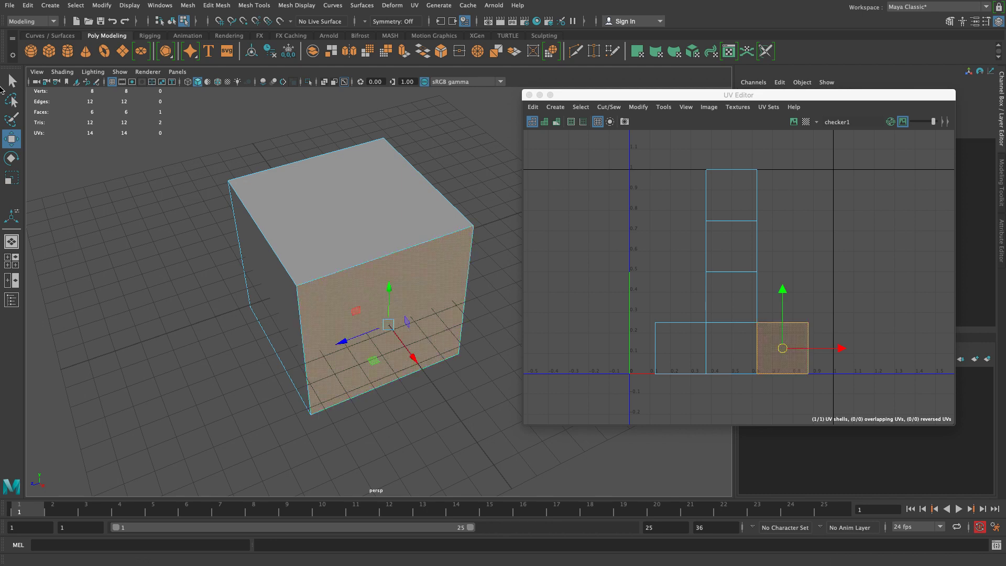
scroll(371, 236, down, 2)
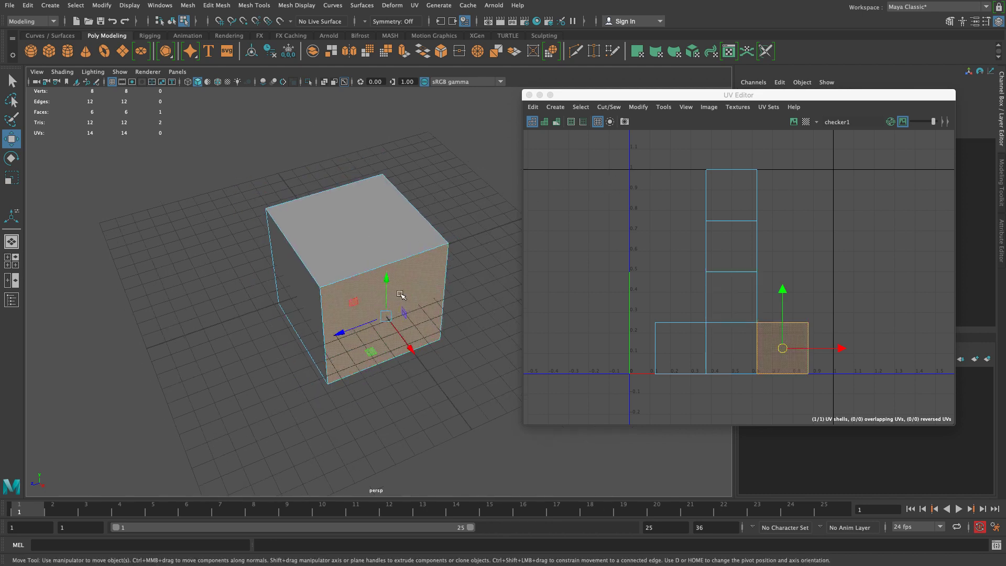
drag(415, 354, 495, 464)
alt+drag(241, 295, 179, 255)
key(r)
drag(291, 326, 223, 388)
- Extrude the small end face of the taper straight outward into a short box and deselect it
key(ctrl+e)
key(w)
shift+drag(317, 363, 345, 434)
click(401, 418)
- Try moving the two opposite side faces of the short box outward together, and undo the move
click(268, 365)
alt+drag(464, 331, 389, 315)
shift+click(107, 352)
alt+right_drag(277, 340, 254, 320)
alt+middle_drag(254, 320, 298, 305)
shift+drag(170, 305, 69, 305)
key(ctrl+z)
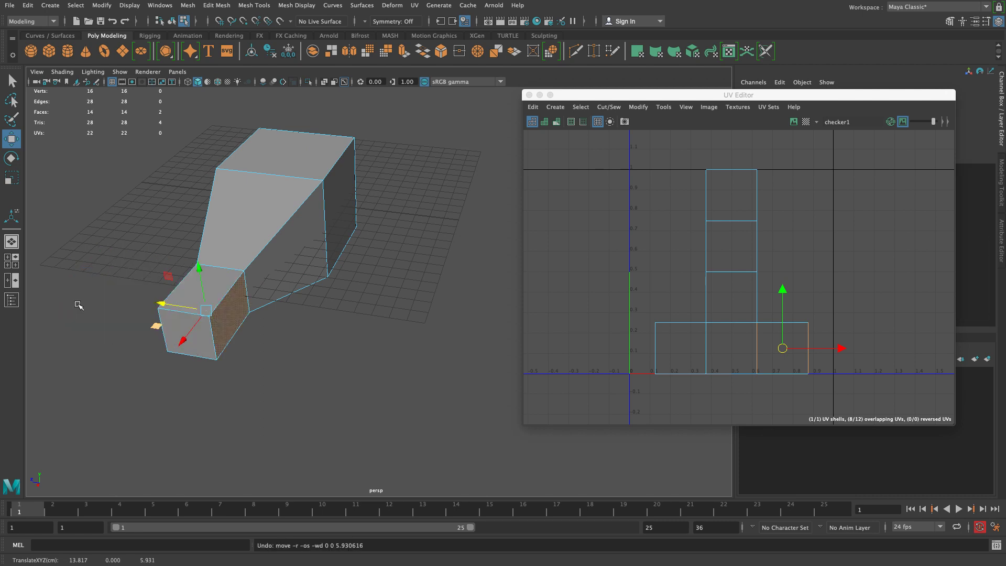
- Extrude the short box's two opposite side faces outward into wings by scaling, and reduce the wings' height at the ends
click(251, 347)
click(219, 341)
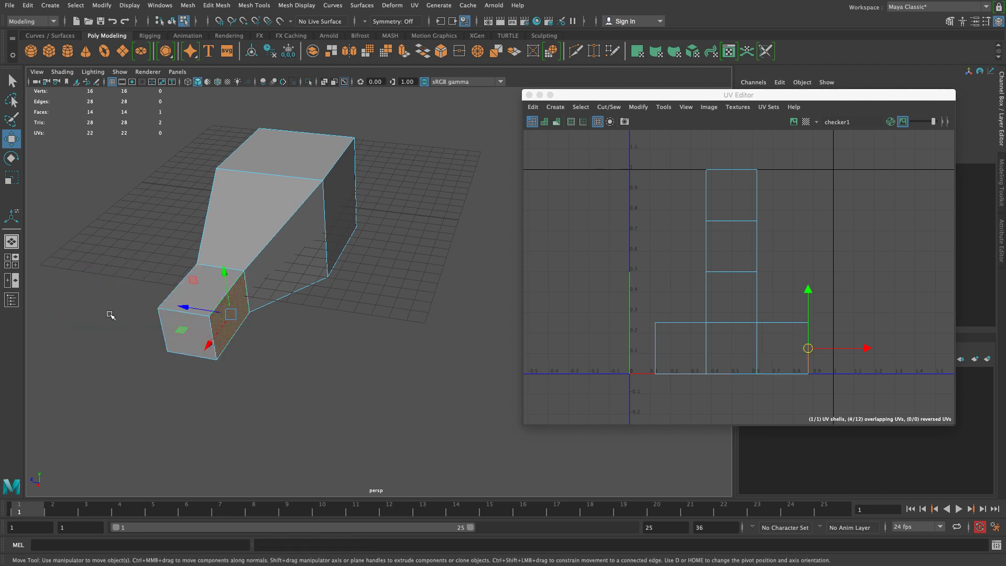
alt+drag(108, 316, 341, 314)
shift+click(385, 308)
key(e)
key(r)
shift+drag(369, 291, 201, 355)
drag(387, 235, 388, 262)
- Extrude the front end face between the wings outward, extrude it again with a smaller scale into a tapered nose, and deselect
click(417, 306)
right_drag(418, 306, 418, 292)
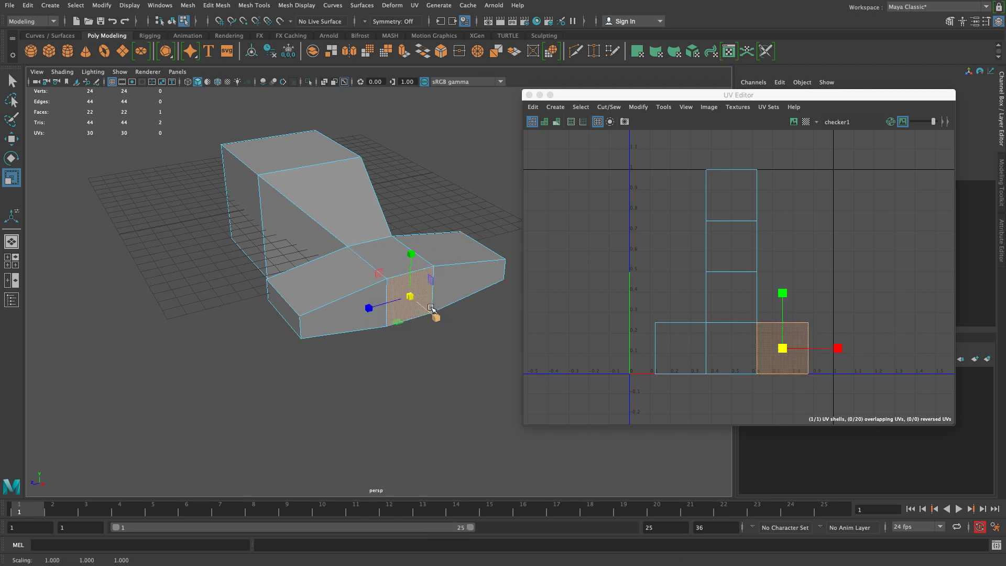
key(w)
shift+drag(432, 318, 461, 363)
key(r)
shift+drag(444, 325, 465, 341)
key(w)
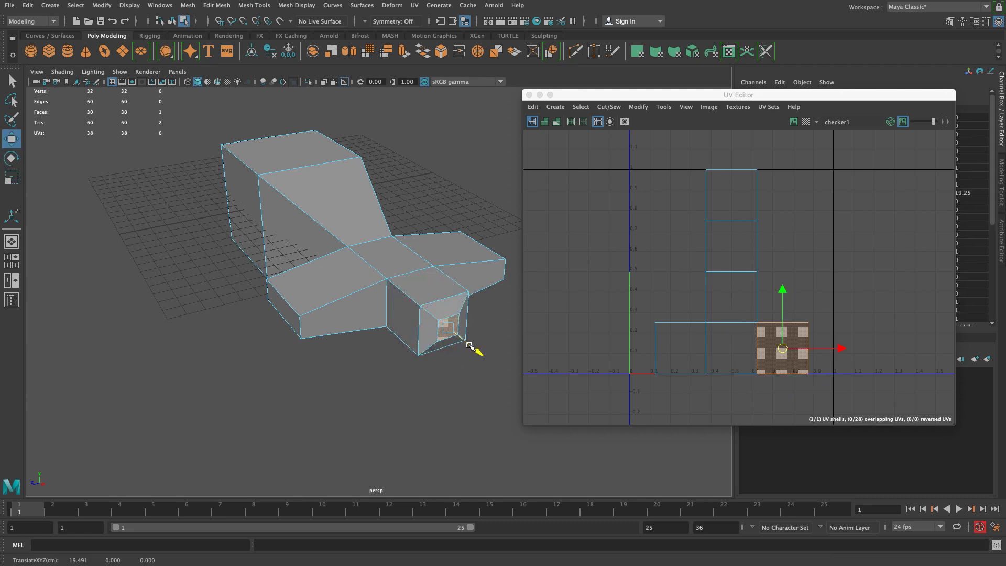
click(348, 377)
- Examine the extruded model from several sides and compare its shape with the UV layout
alt+drag(347, 377, 238, 339)
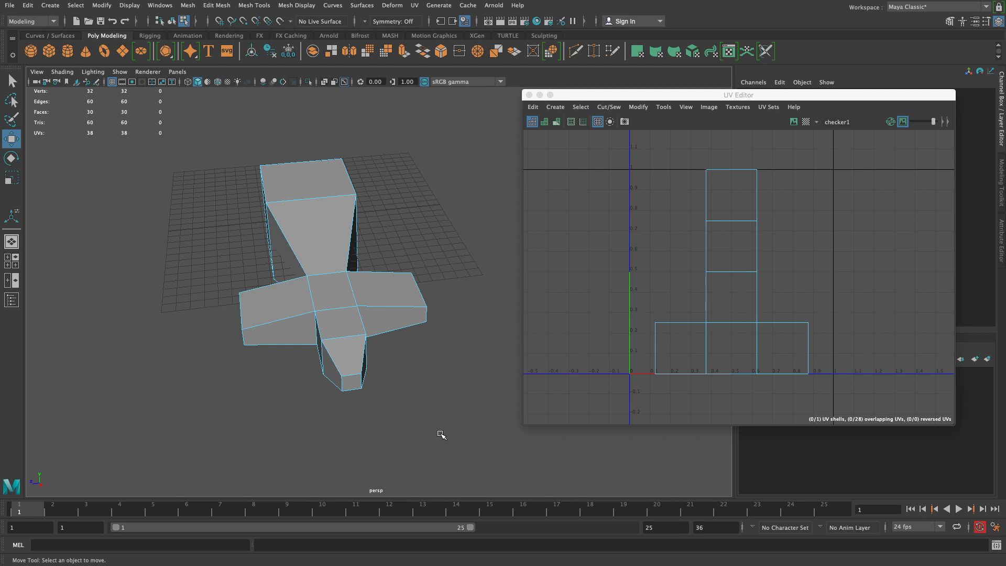
alt+drag(394, 338, 426, 386)
alt+middle_drag(425, 386, 303, 404)
alt+drag(303, 404, 248, 465)
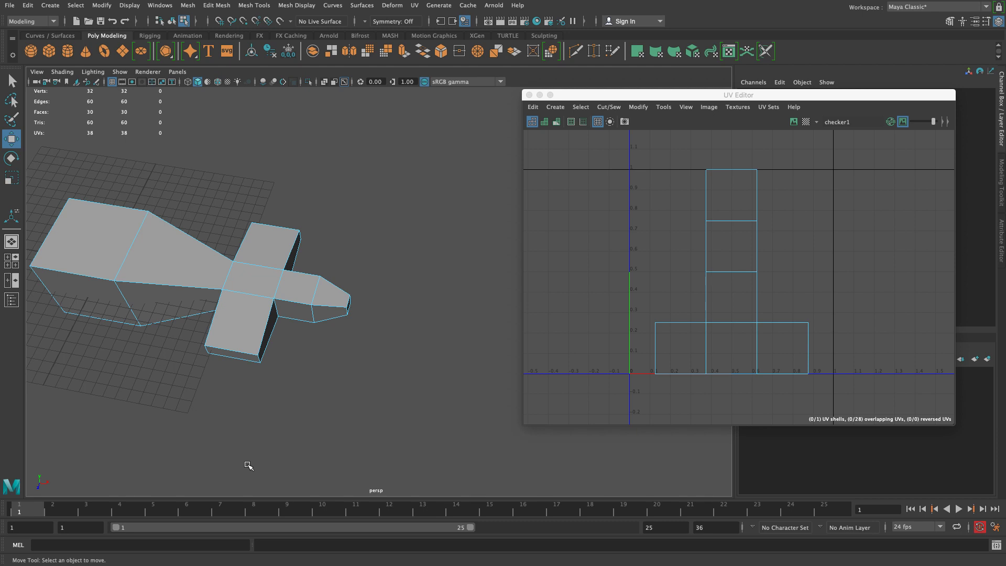
click(849, 341)
right_drag(725, 290, 702, 240)
right_drag(235, 292, 235, 289)
alt+drag(331, 371, 357, 403)
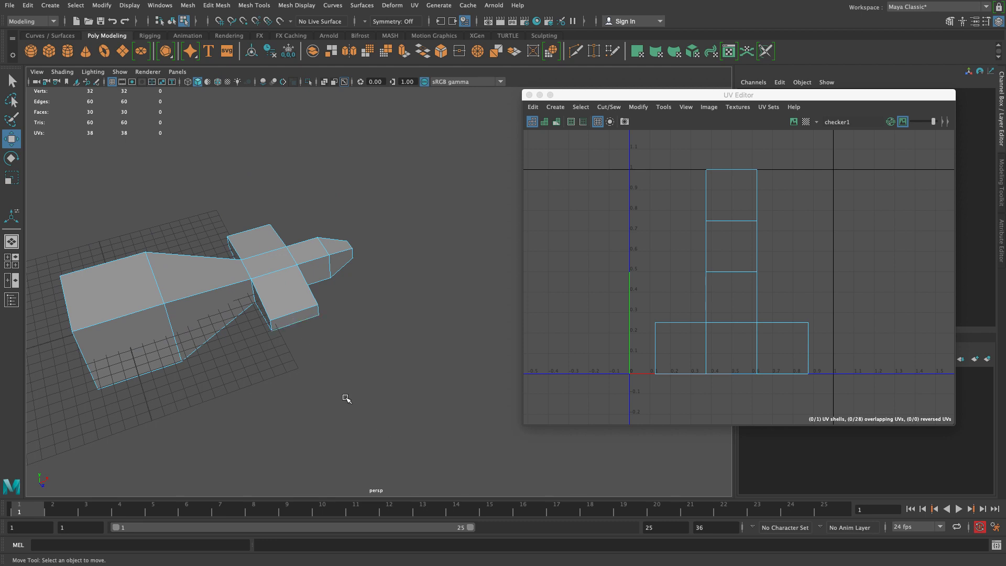
- Display the checker texture on the extruded model and switch it to object selection mode
key(6)
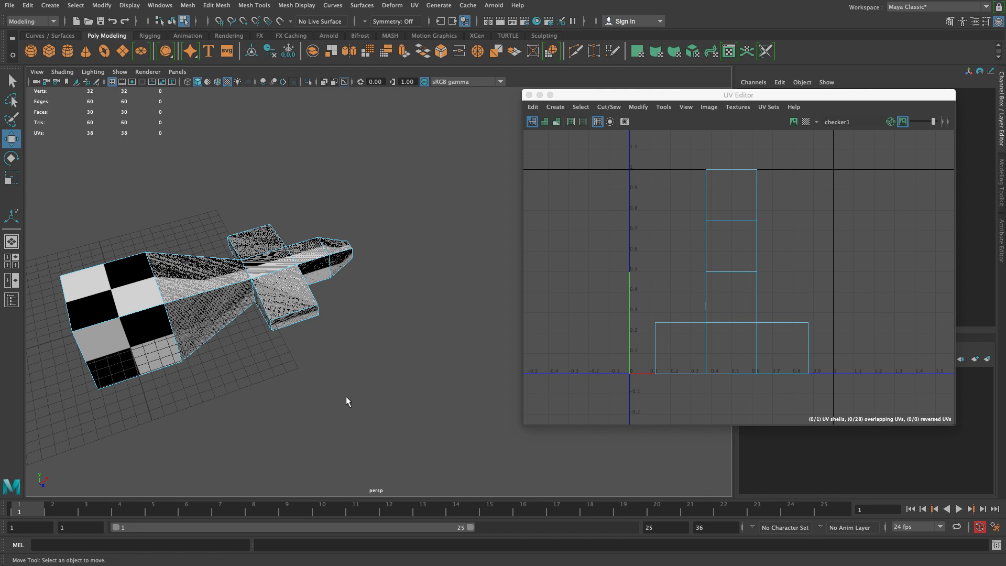
key(F8)
key(F8)
key(F8)
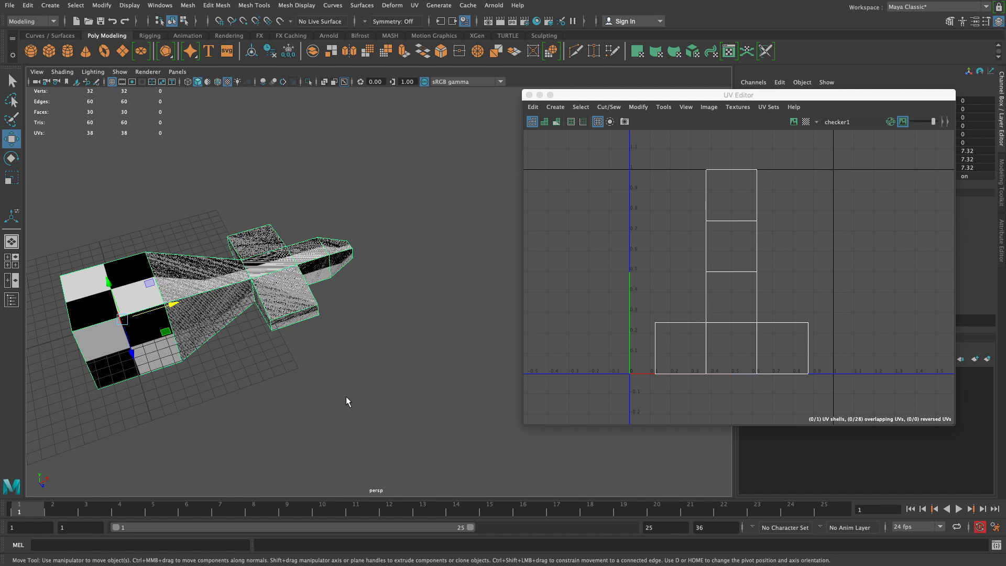
- Freeze the model's transformations, moving the UV Editor so the transform values can be seen
drag(839, 100, 735, 211)
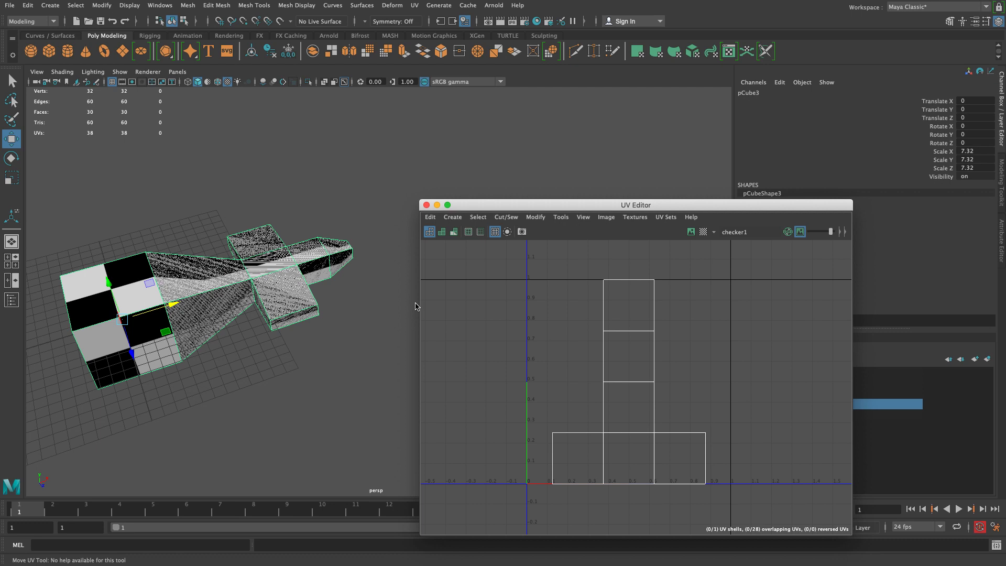
click(289, 51)
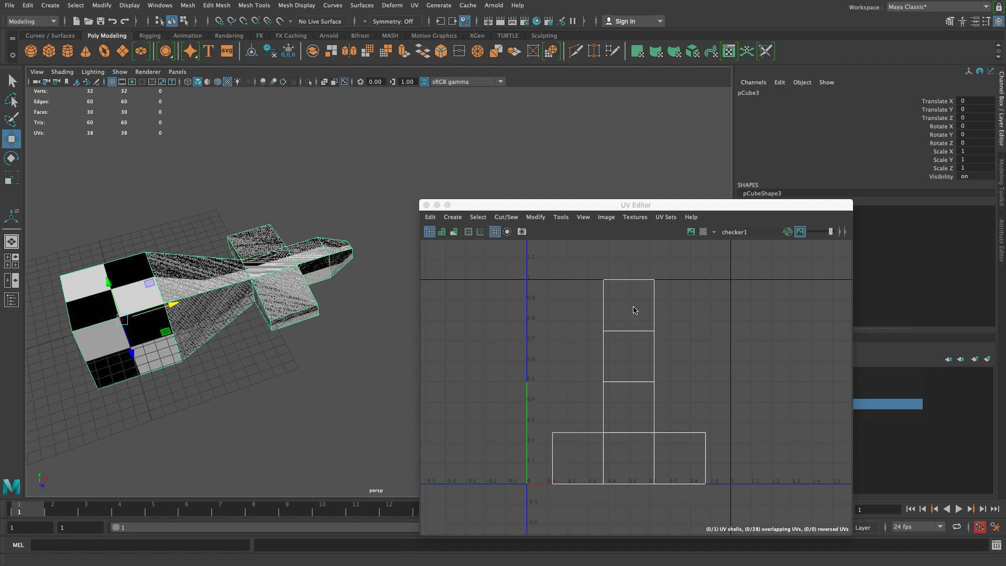
drag(550, 209, 519, 337)
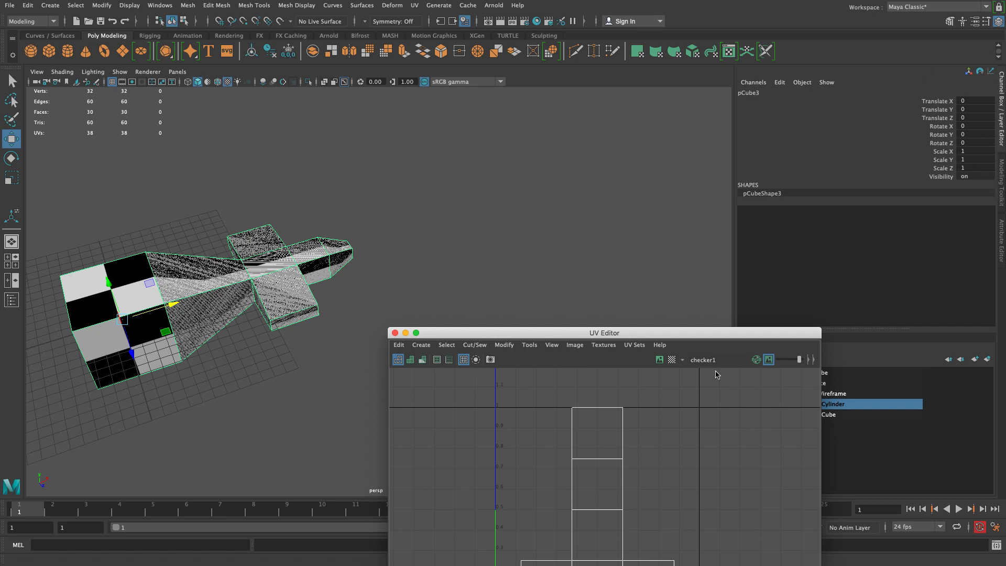
drag(525, 327, 577, 133)
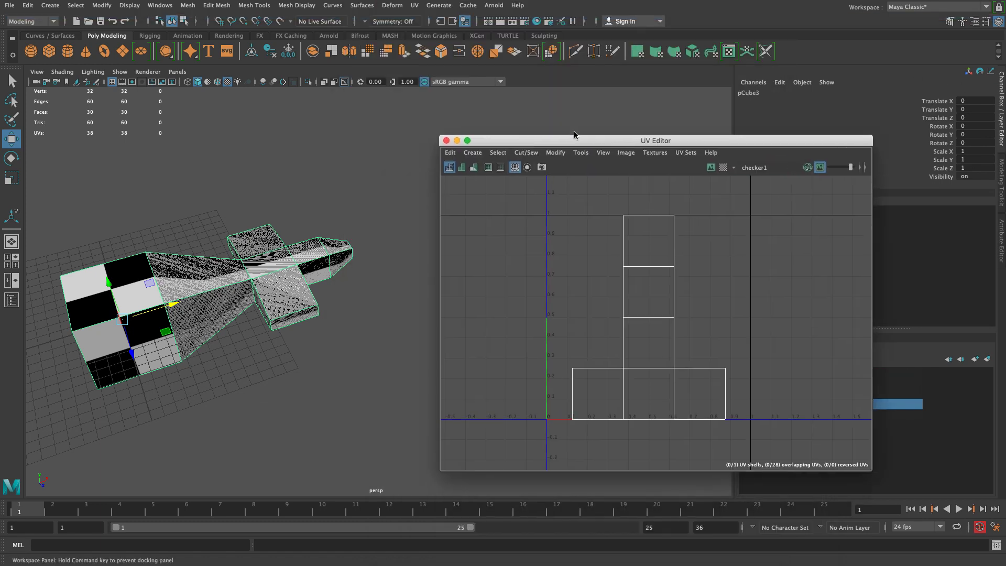
- Detach the UV mapping creation commands into a floating window beside the UV layout
alt+drag(148, 420, 300, 458)
scroll(298, 461, down, 5)
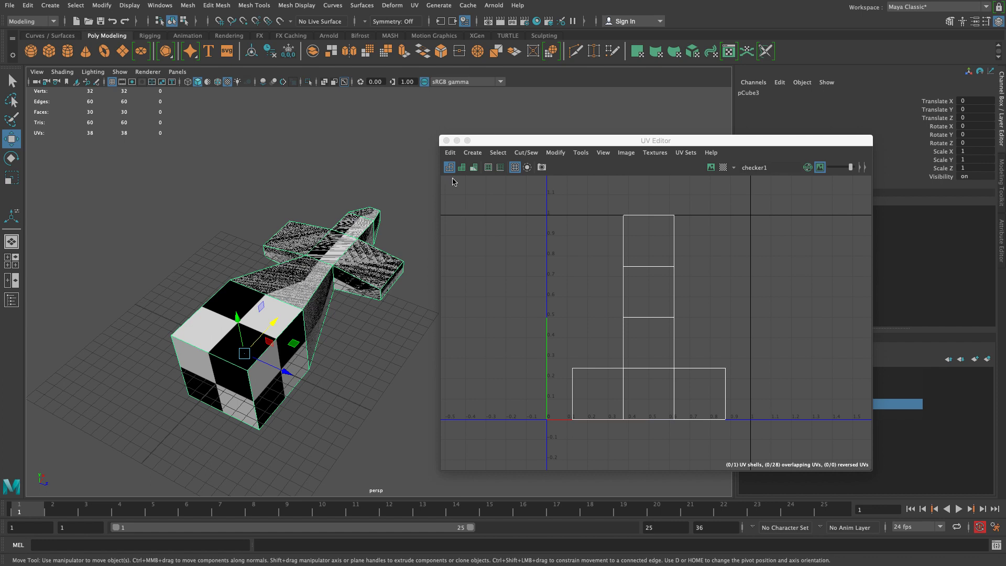
click(497, 153)
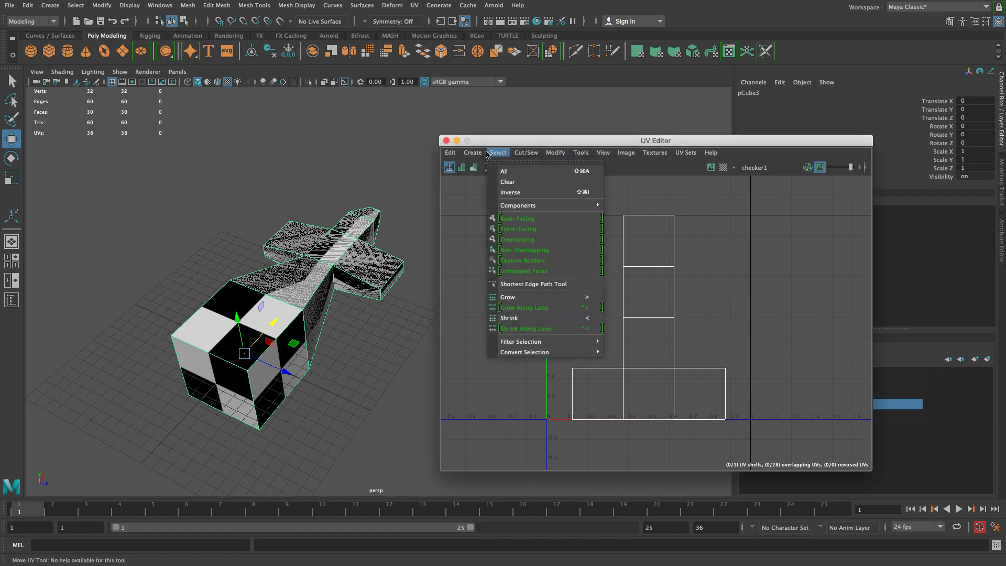
click(473, 161)
drag(511, 152, 114, 138)
click(468, 153)
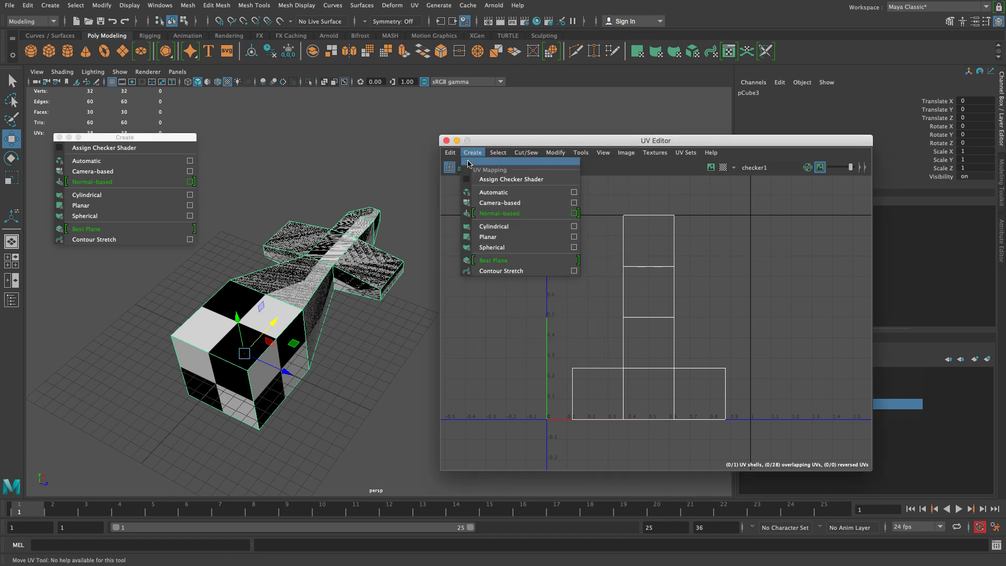
click(454, 146)
drag(115, 137, 432, 335)
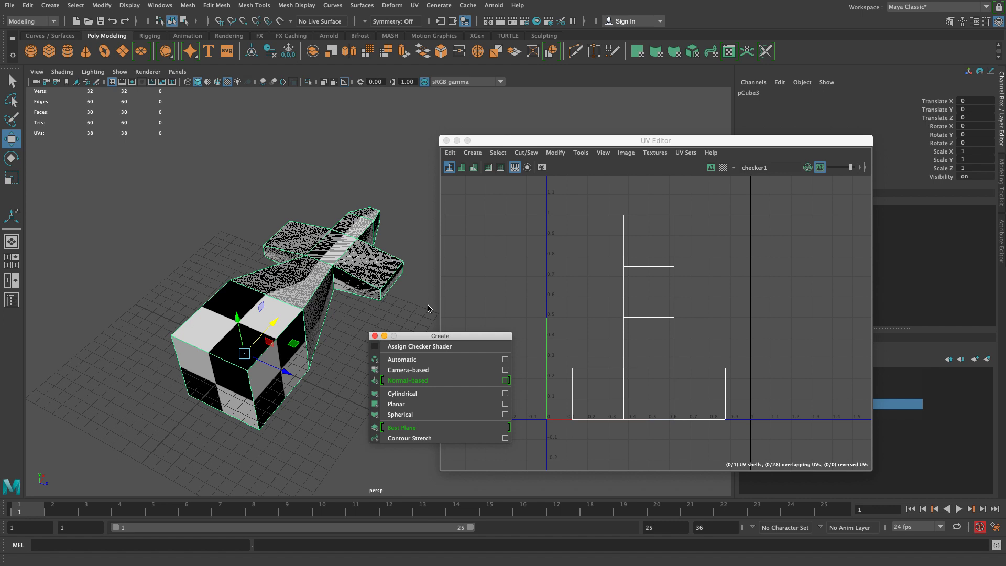
- Apply Automatic UV mapping to the whole model, look over its projection planes, and deselect the UV shells
click(421, 359)
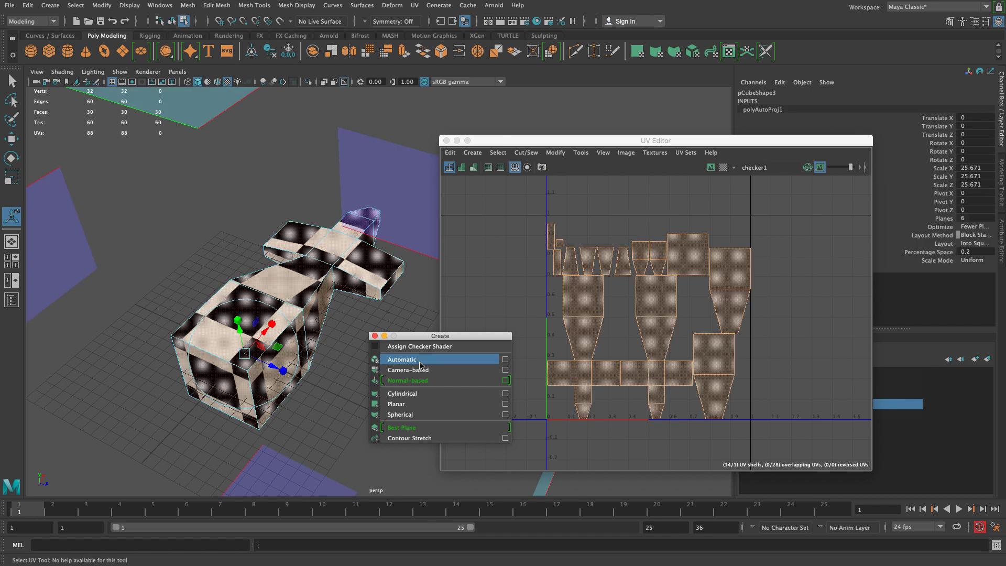
scroll(325, 247, up, 3)
scroll(304, 280, down, 10)
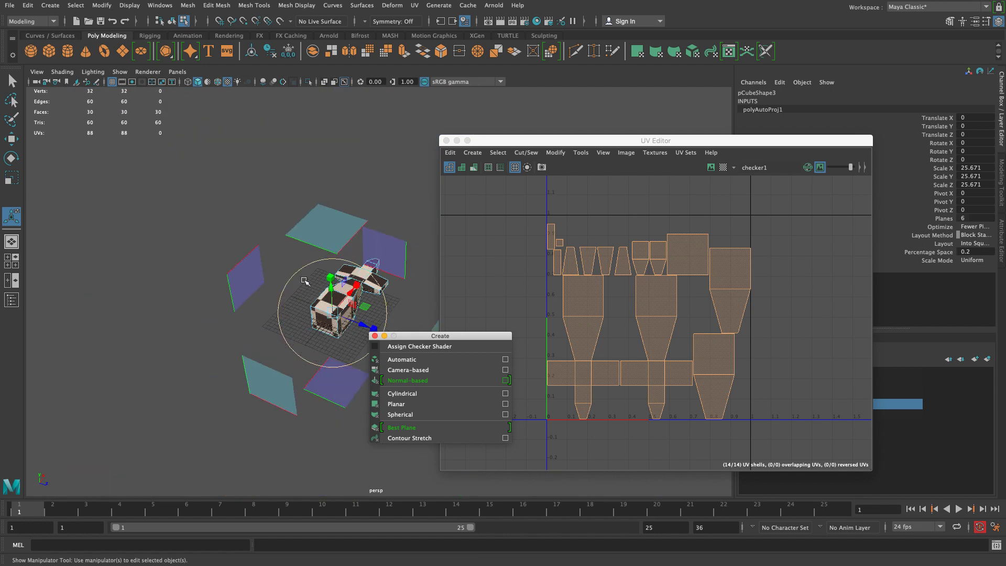
scroll(304, 281, down, 3)
drag(435, 339, 142, 328)
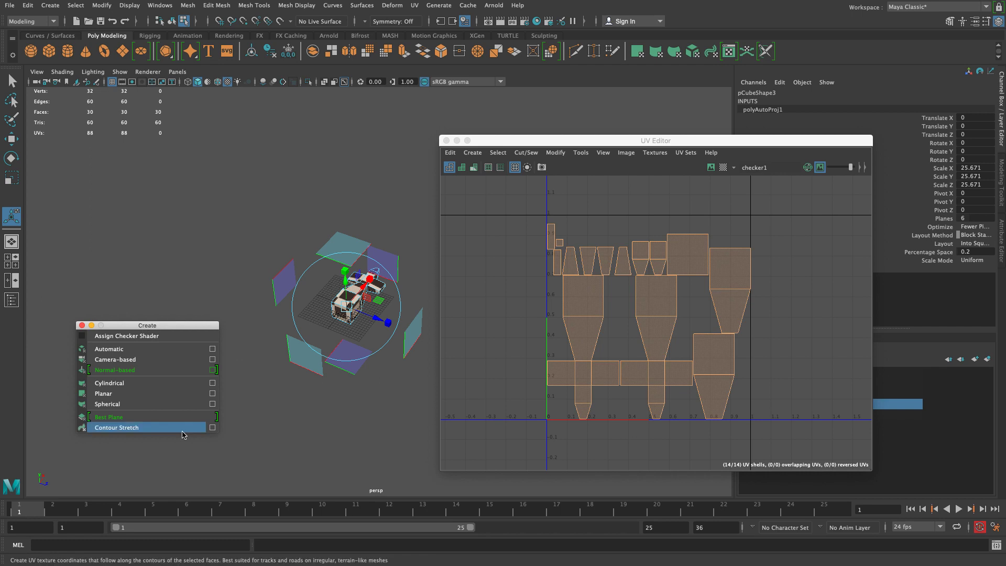
alt+drag(259, 455, 246, 429)
alt+right_drag(246, 429, 331, 487)
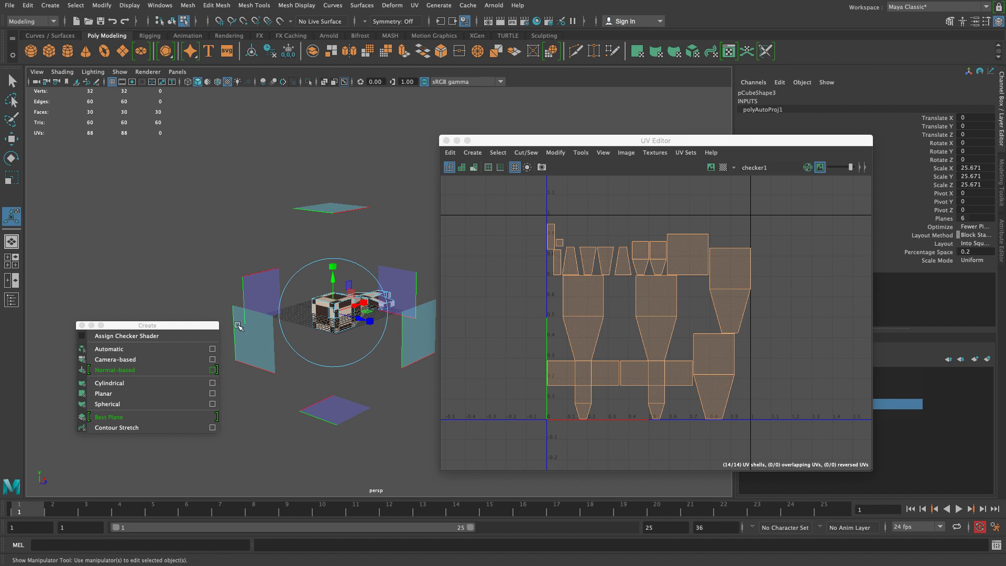
click(597, 455)
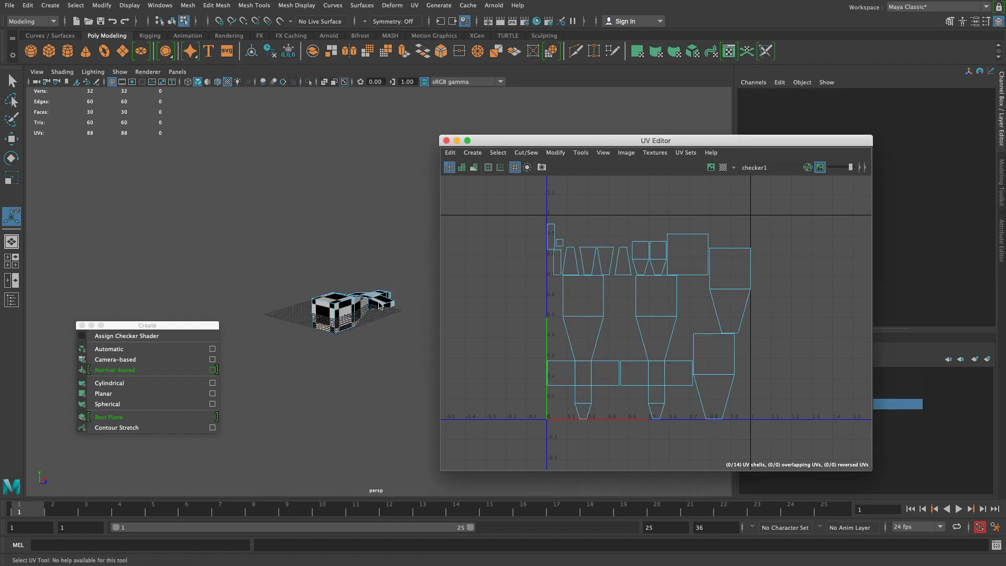
- Preview the UV shells in shaded and distortion displays, and turn on texture borders in wireframe to compare seams on the model
click(461, 167)
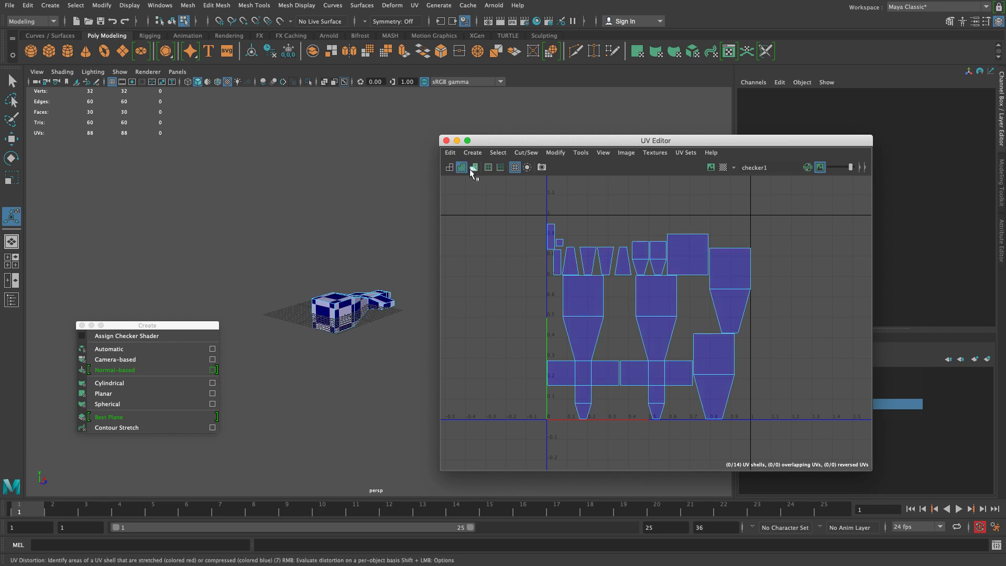
click(471, 168)
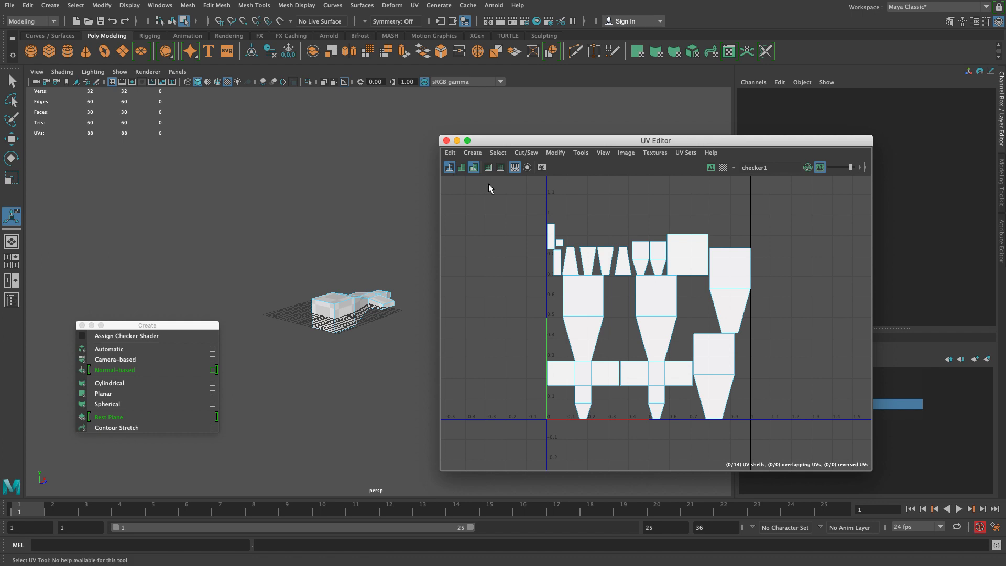
click(462, 167)
click(487, 167)
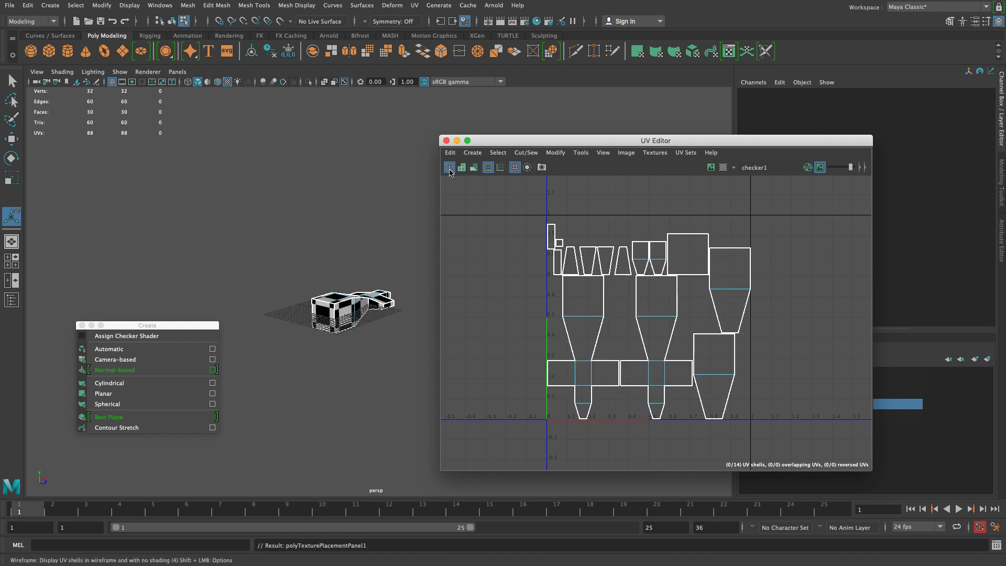
alt+drag(393, 190, 269, 388)
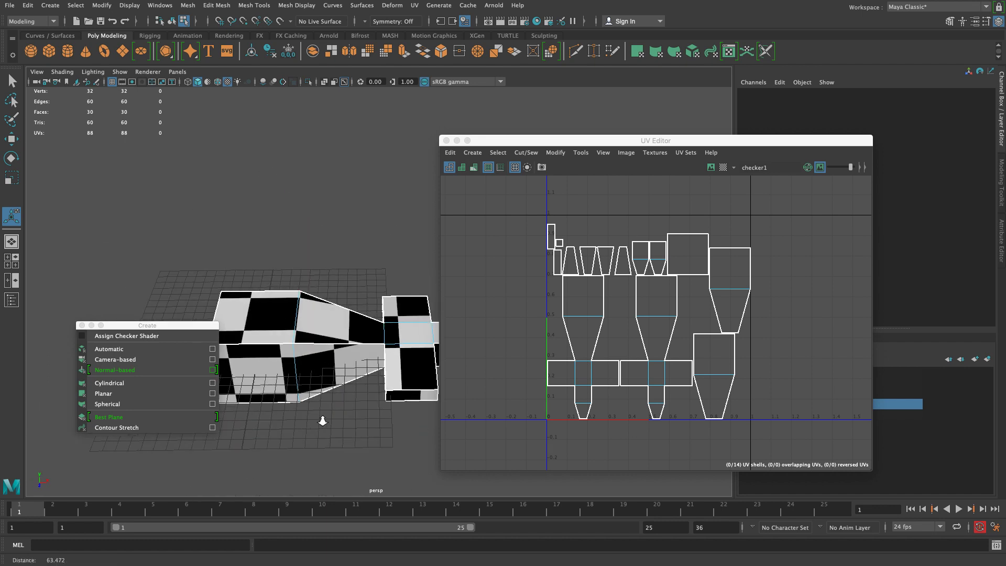
scroll(338, 429, down, 5)
alt+drag(394, 393, 433, 387)
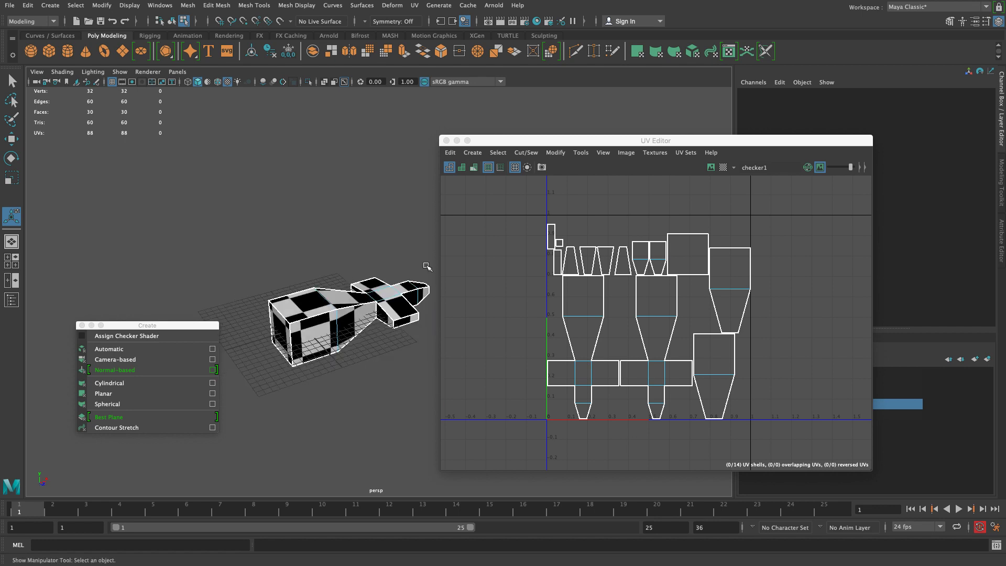
- Reselect the model in object mode, close the floating UV mapping commands, and move the UV Editor over the viewport
key(super+z)
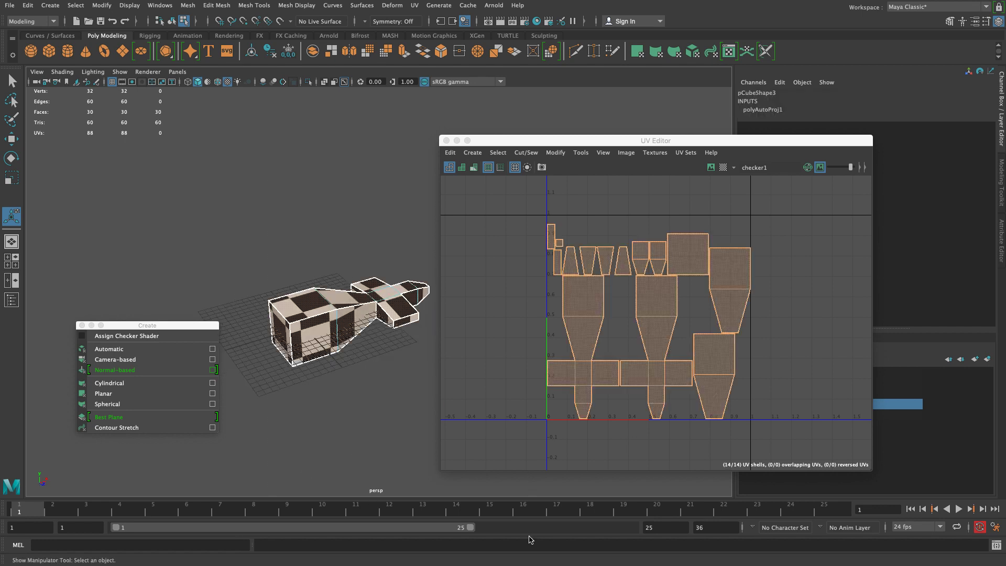
key(F8)
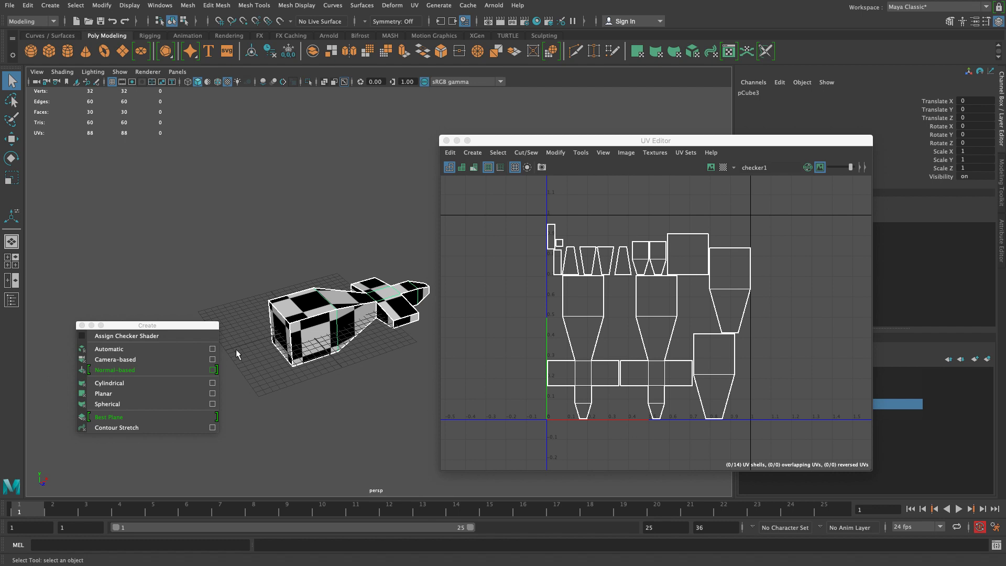
click(82, 325)
drag(580, 143, 436, 96)
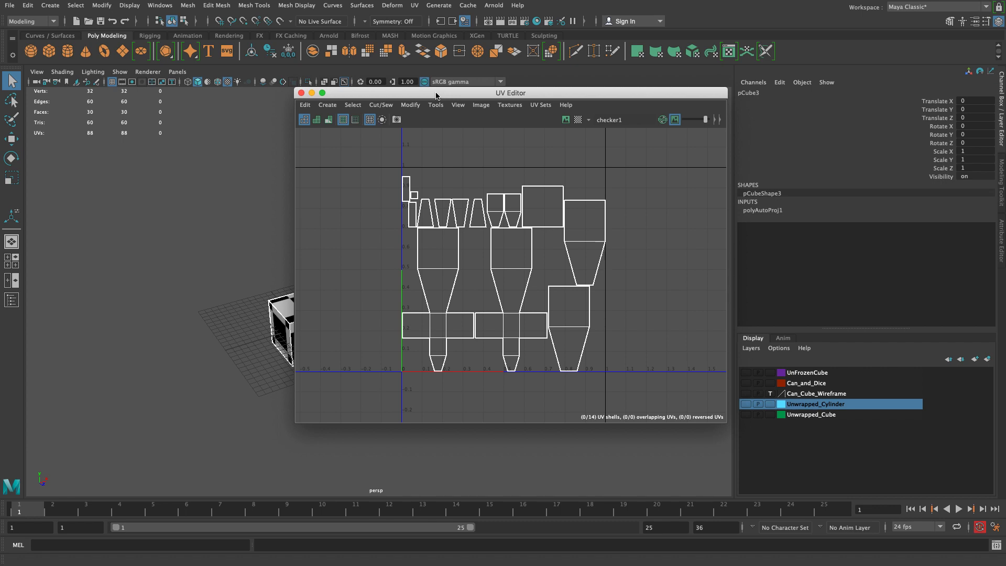
- Move the UV Editor clear of the model and apply the checker map texture to the UV mesh
drag(576, 89, 774, 104)
alt+right_drag(341, 385, 396, 448)
alt+drag(396, 453, 447, 441)
alt+right_drag(447, 441, 382, 411)
alt+middle_drag(381, 410, 441, 409)
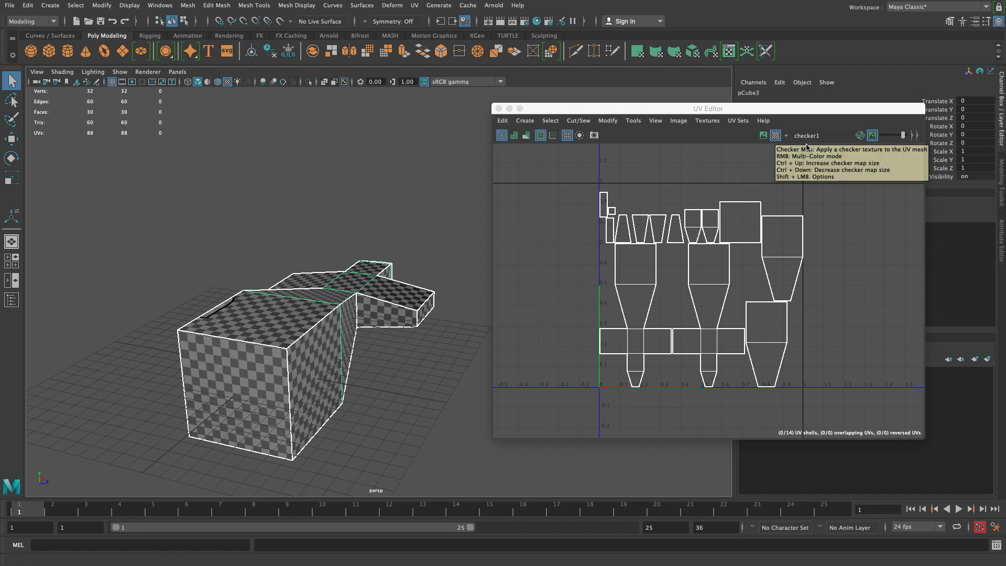
click(775, 137)
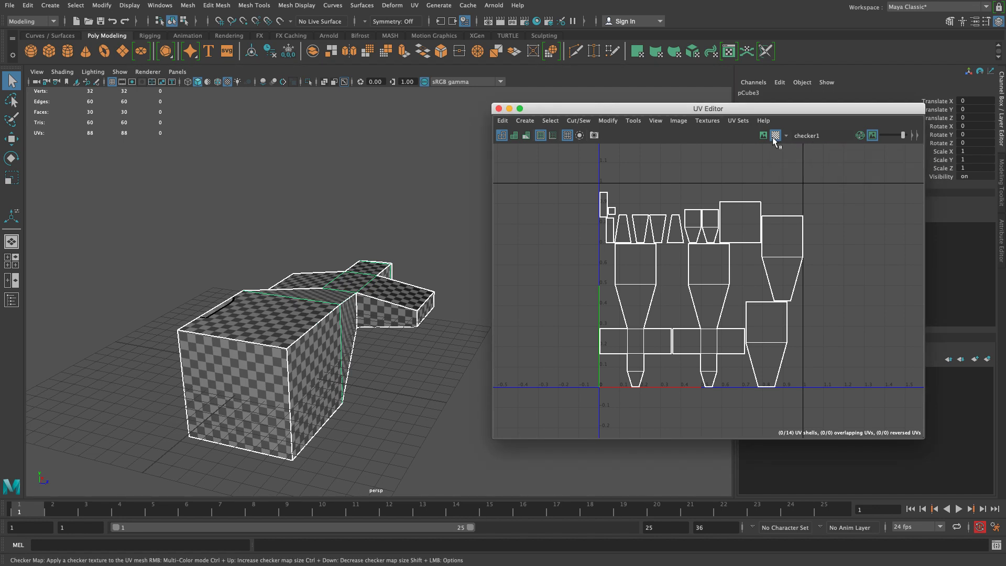
- Turn off image dimming and display the multi-color checker image behind the UV shells
click(872, 135)
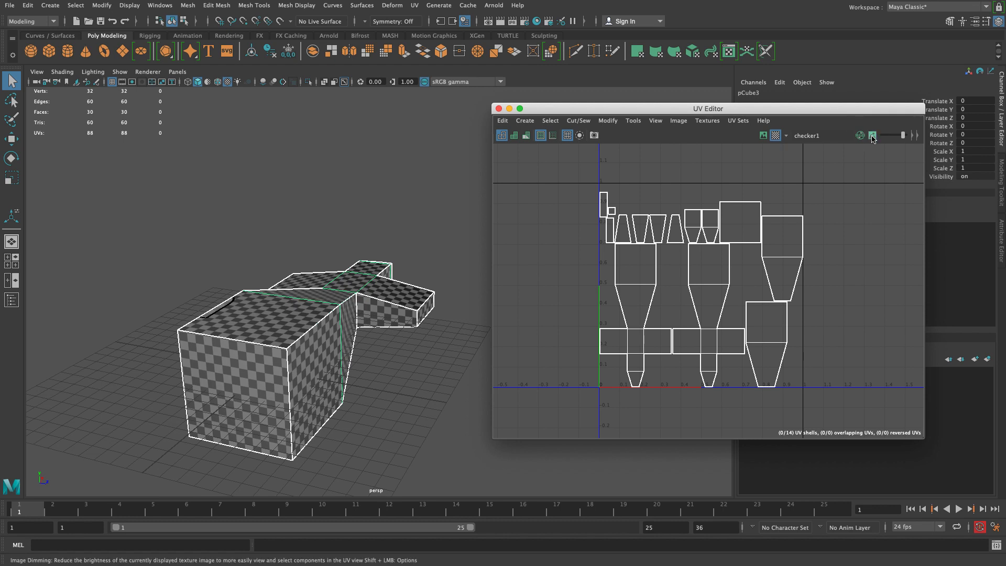
click(763, 136)
alt+drag(275, 298, 321, 386)
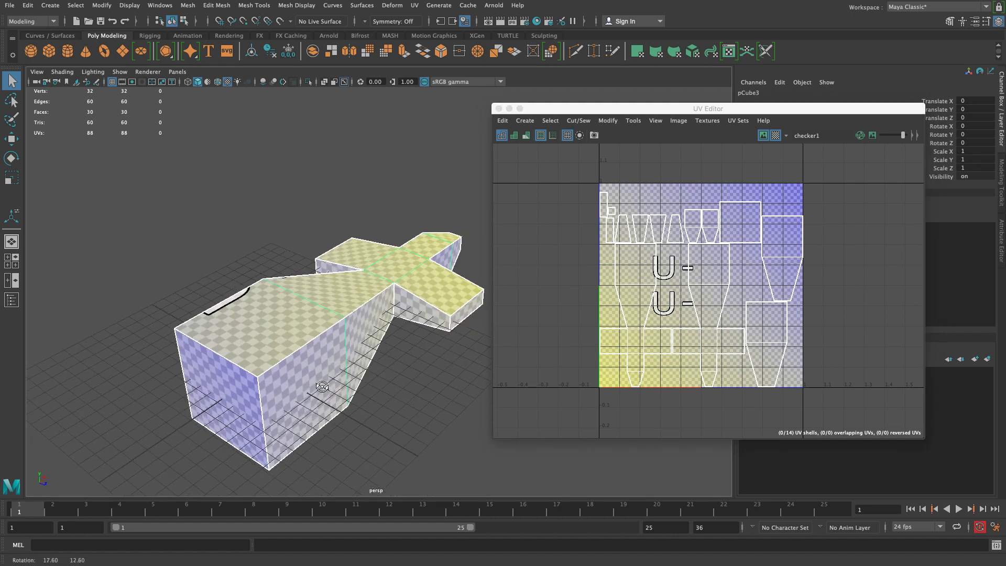
click(763, 136)
click(763, 136)
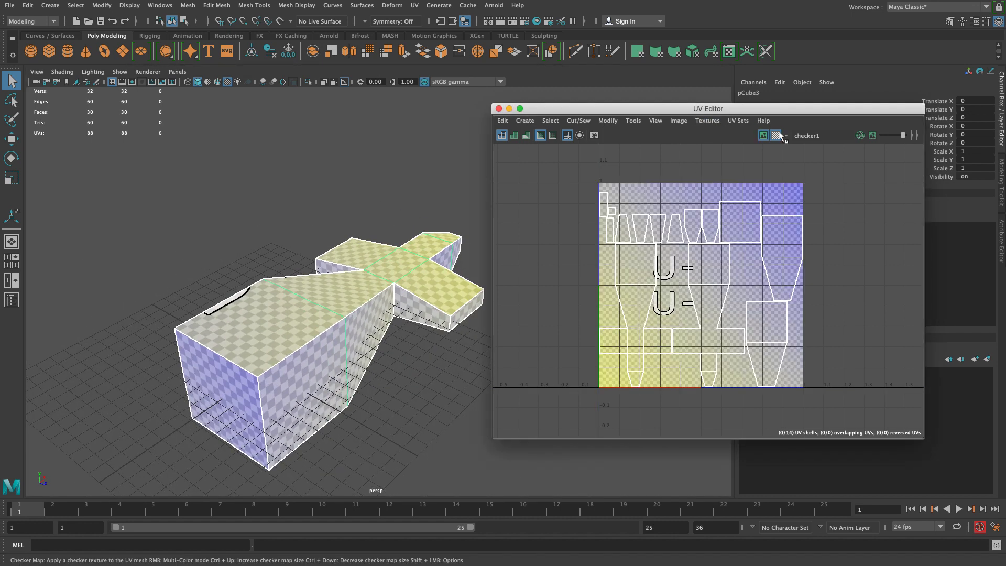
- Compare the black-and-white and multi-color checker maps, and examine the texture on the model from several sides
click(775, 136)
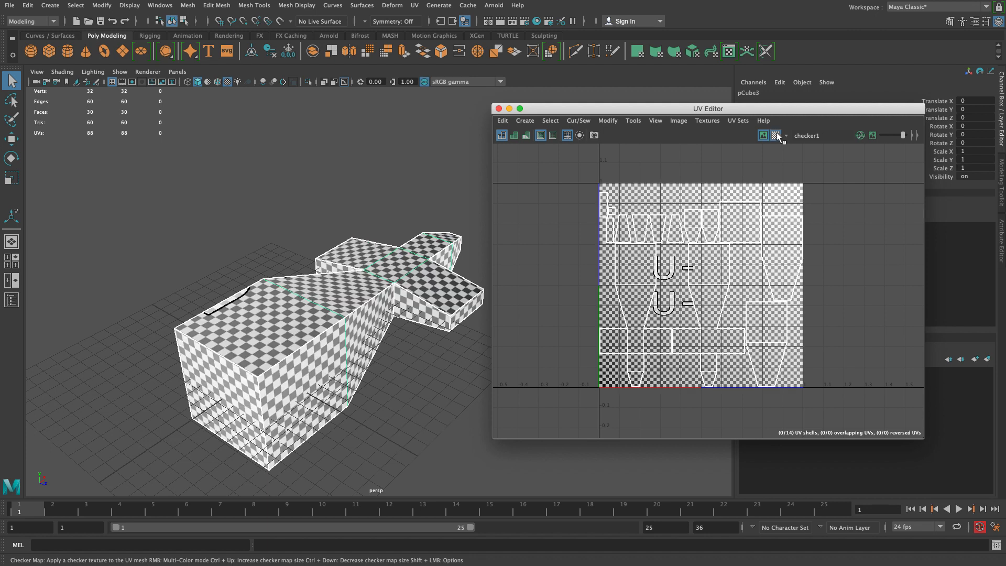
mouse_move(266, 282)
alt+mouse_down()
mouse_move(147, 303)
mouse_move(139, 212)
mouse_move(112, 237)
mouse_move(58, 250)
mouse_move(175, 309)
mouse_move(270, 271)
mouse_move(270, 283)
alt+mouse_up()
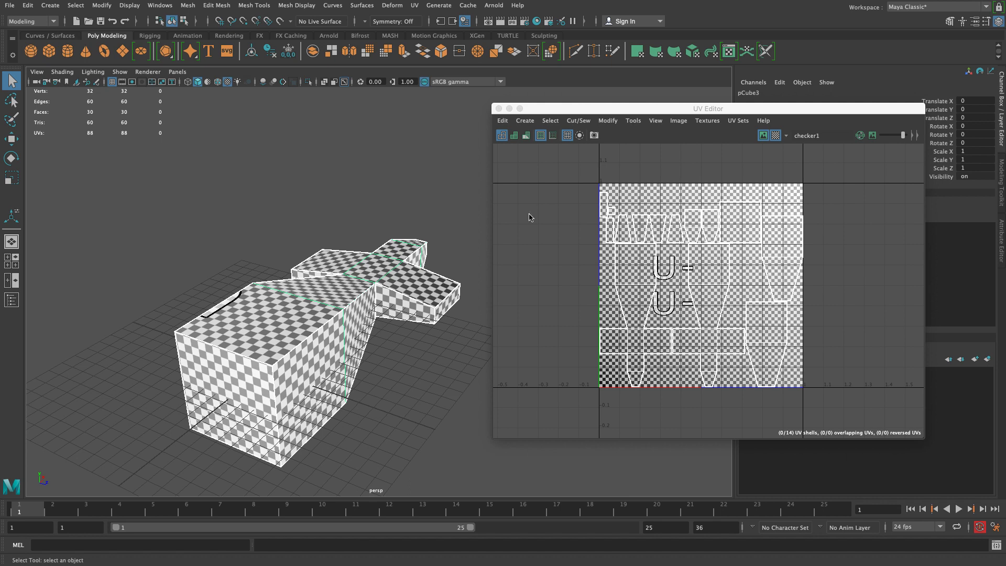
click(776, 136)
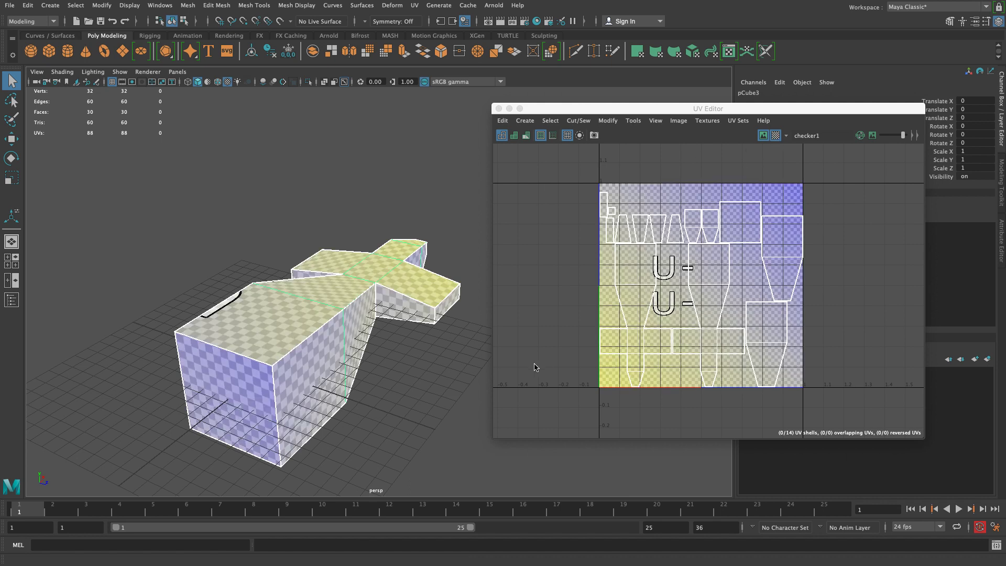
alt+right_drag(307, 350, 129, 318)
alt+drag(129, 318, 95, 326)
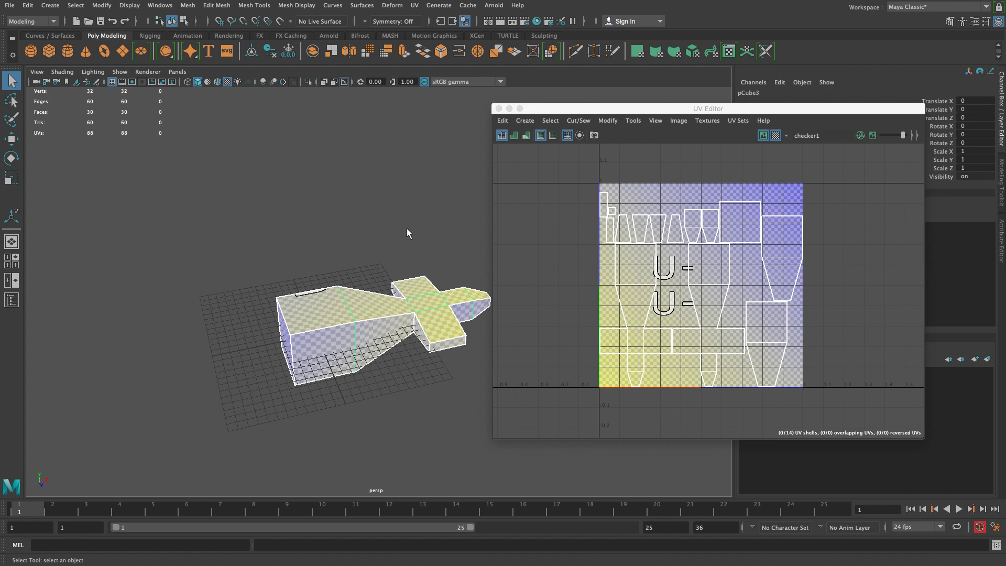
alt+drag(406, 403, 464, 300)
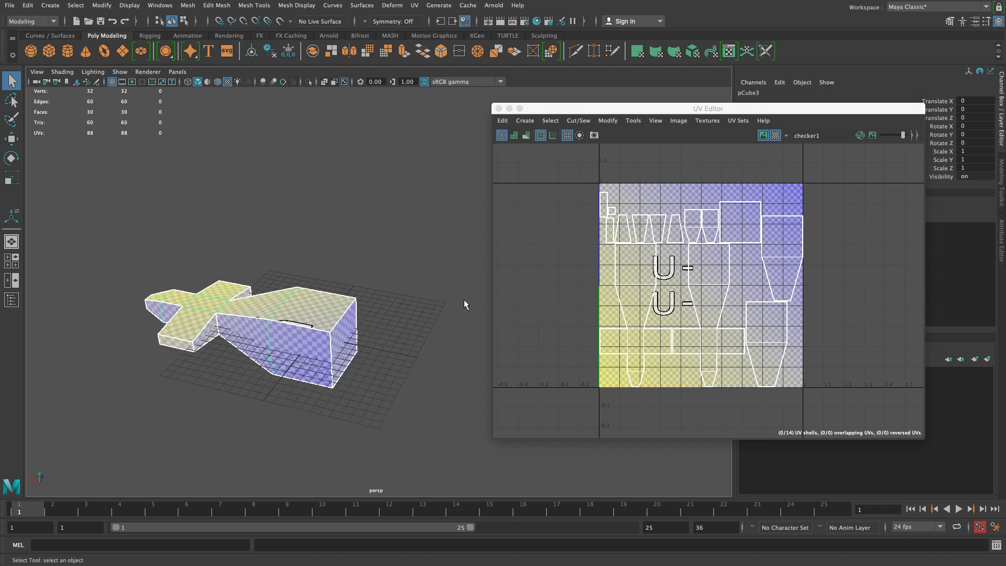
alt+drag(149, 421, 399, 153)
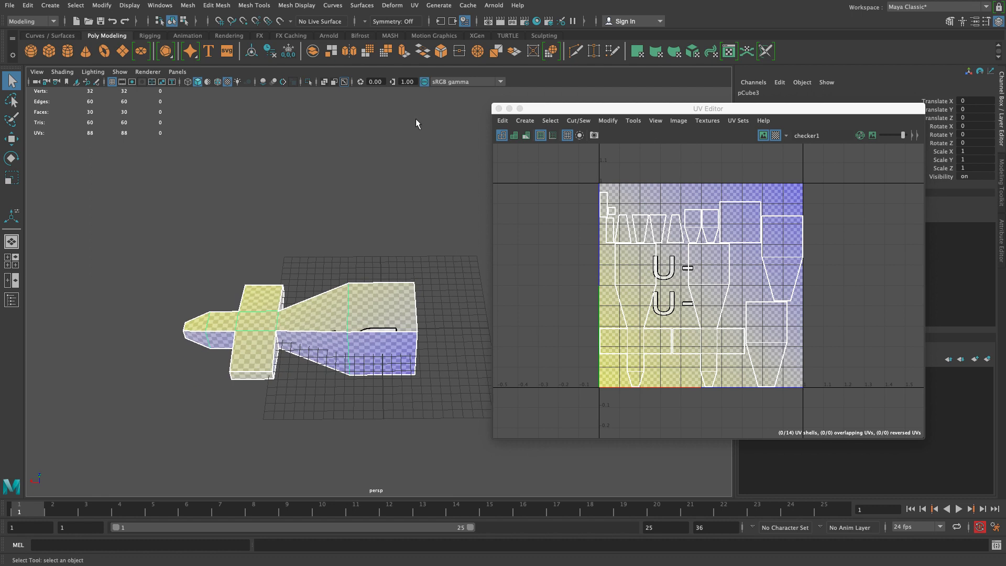
- Close the UV Editor and delete the extruded cube model from the scene
click(497, 109)
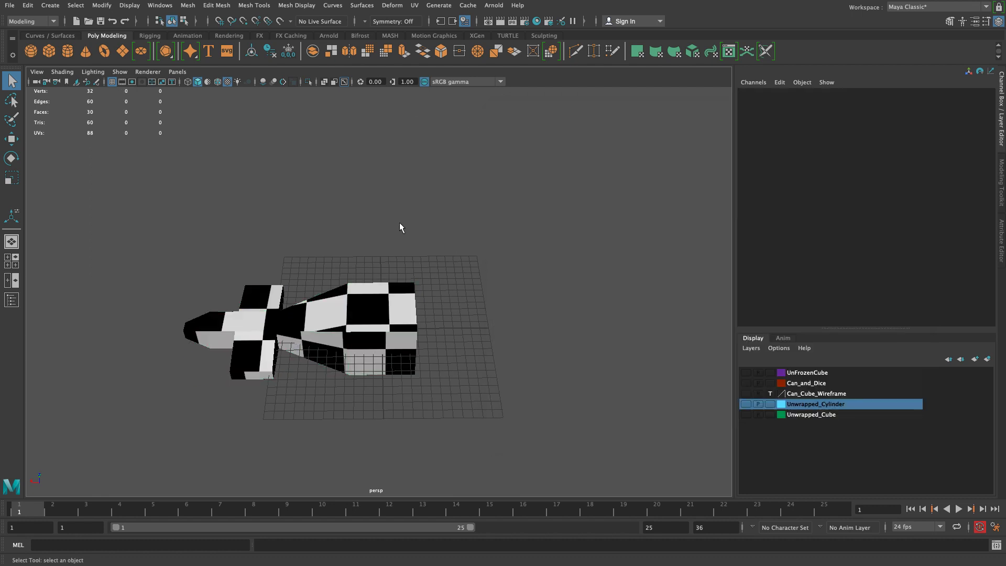
click(380, 309)
key(Delete)
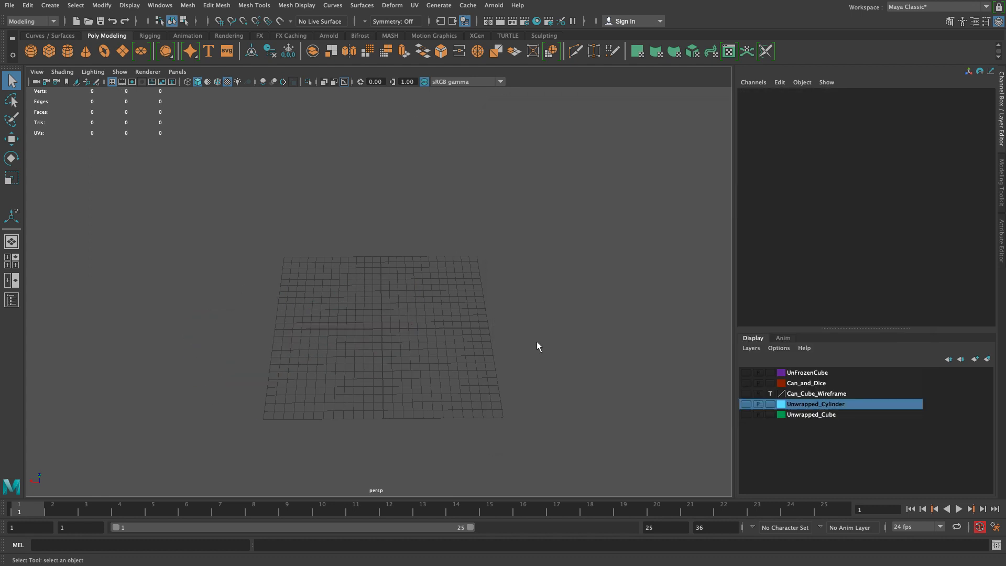
- Make the Can_Cube_Wireframe, Unwrapped_Cylinder and Unwrapped_Cube layers visible and bring the checkered cube and cylinder into view
click(745, 393)
alt+right_drag(494, 330, 215, 296)
alt+drag(212, 294, 560, 277)
alt+right_drag(383, 297, 443, 341)
alt+drag(443, 345, 506, 334)
alt+drag(286, 241, 201, 252)
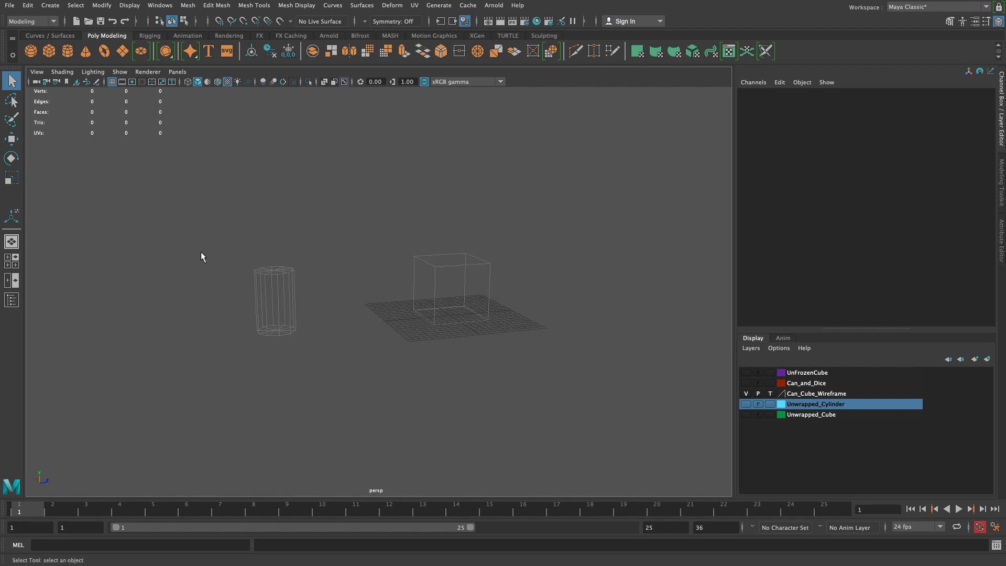
click(746, 405)
click(745, 414)
alt+drag(570, 286, 648, 285)
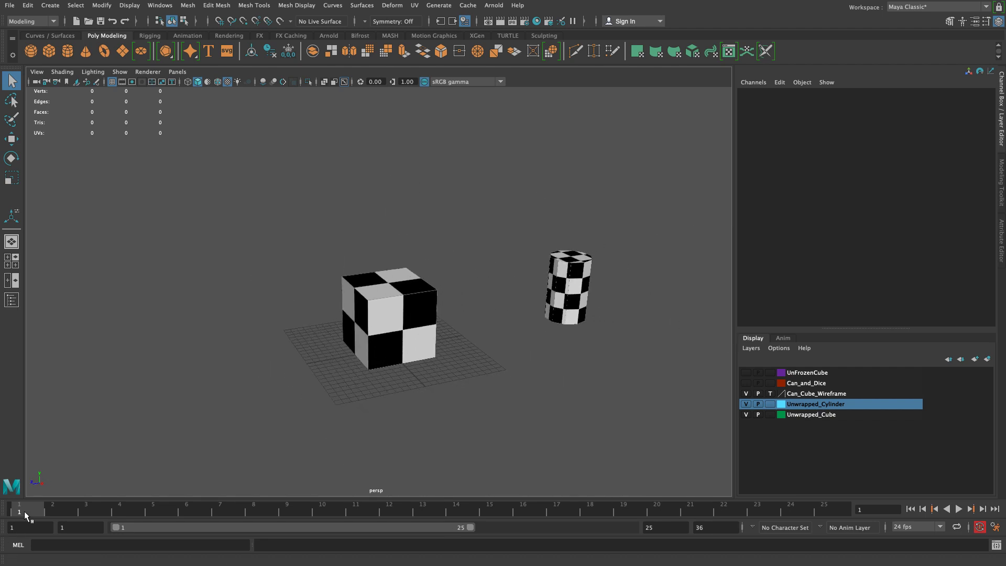
- Play the unwrapping animation through to frame 25 and examine the flattened cube against its wireframe from above
key(alt+v)
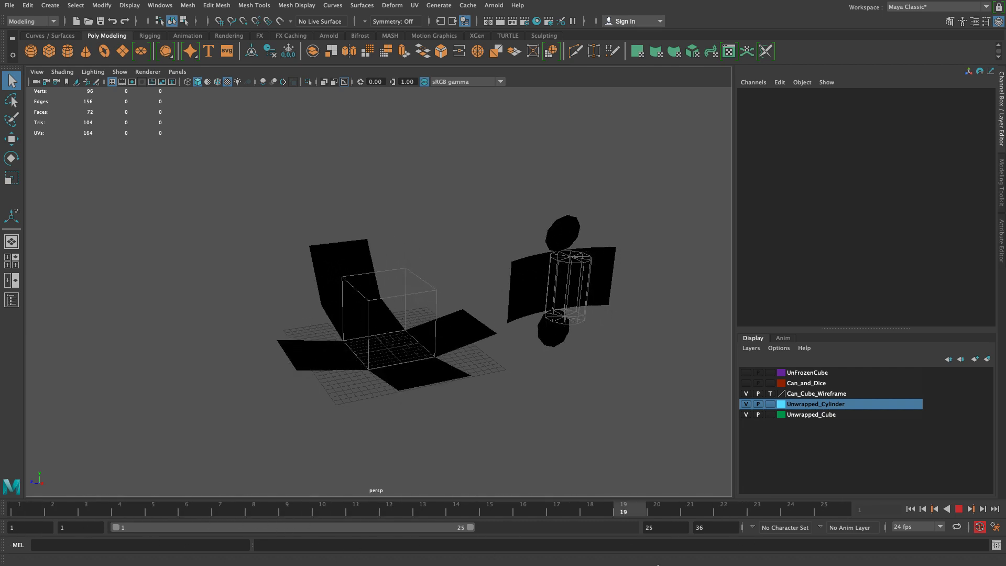
key(Escape)
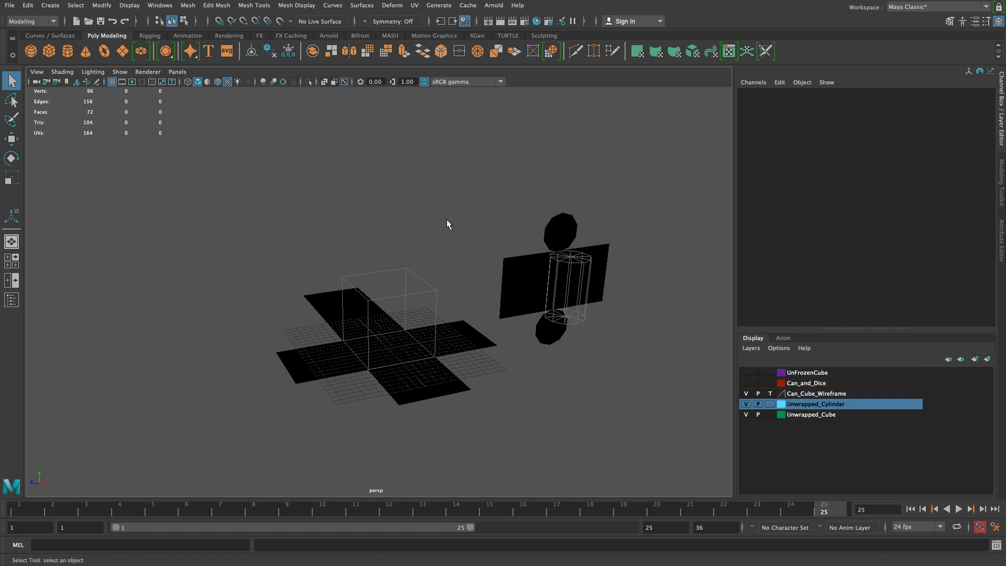
alt+drag(451, 202, 438, 312)
alt+right_drag(438, 312, 511, 336)
alt+middle_drag(511, 335, 476, 266)
alt+right_drag(476, 266, 363, 263)
alt+drag(363, 263, 374, 278)
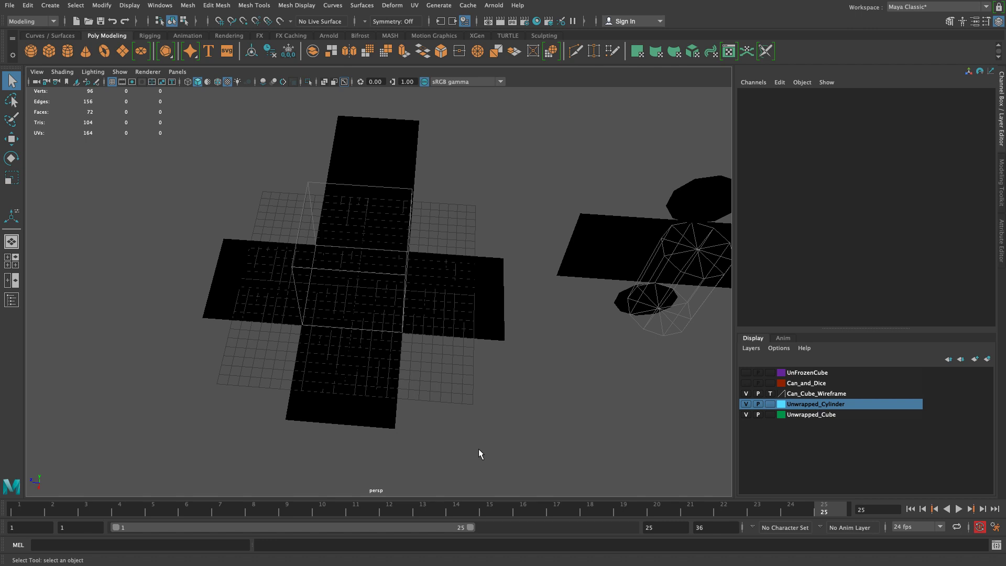
alt+drag(602, 280, 456, 364)
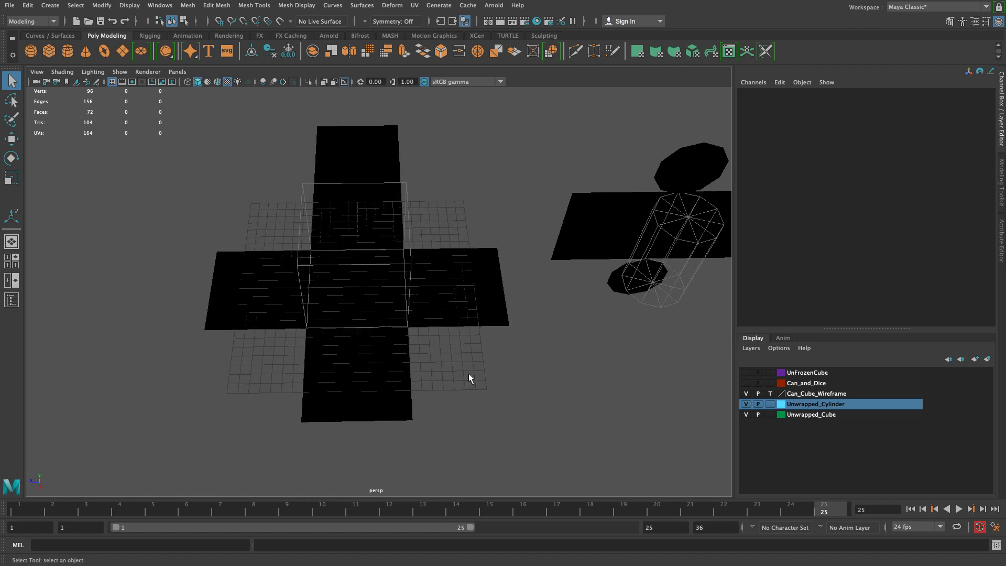
drag(776, 506, 838, 511)
- Replay the animation close to the cylinder, and scrub between frames 1 and 25 to examine how it unrolls
alt+drag(682, 314, 581, 366)
key(alt+v)
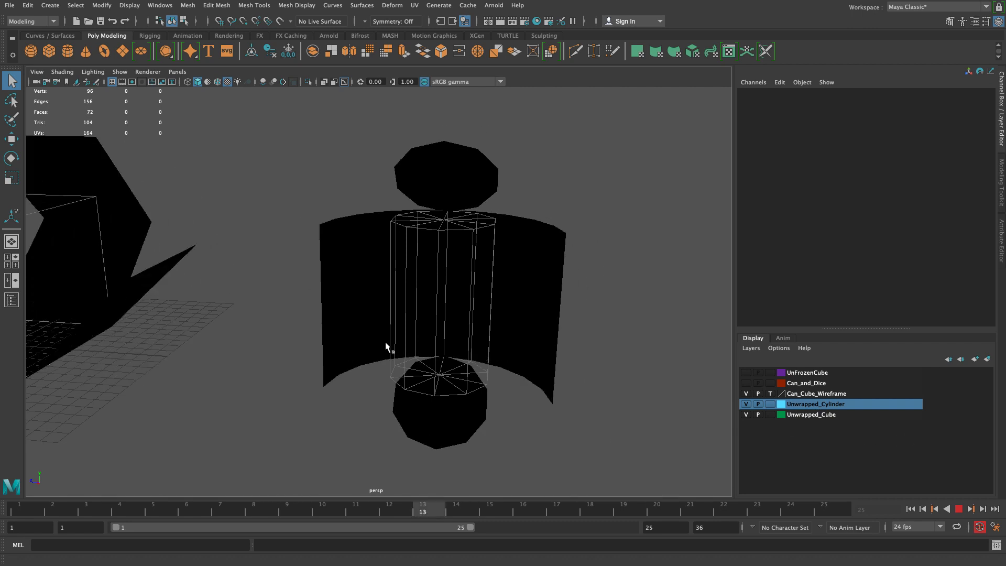
key(alt+v)
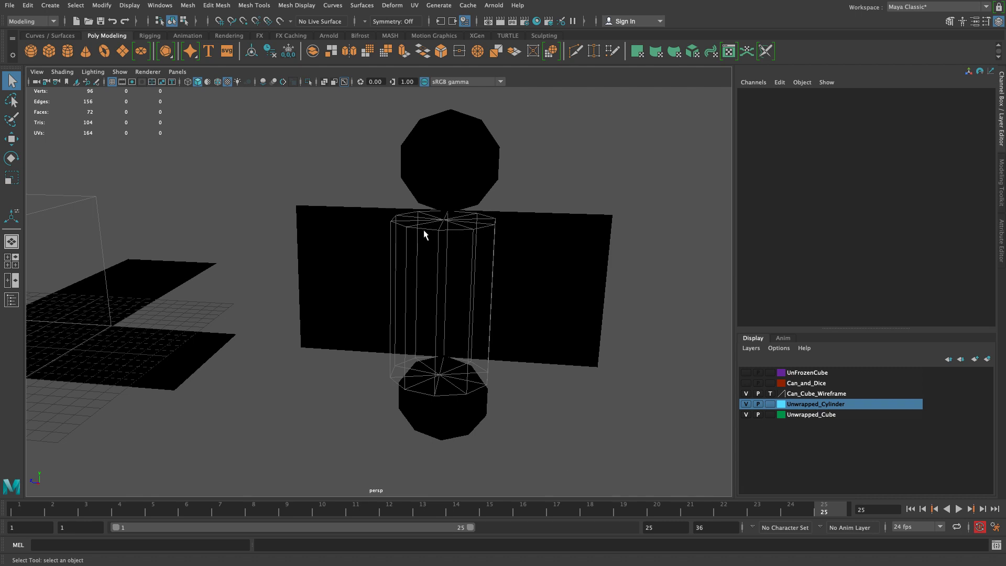
drag(698, 507, 15, 427)
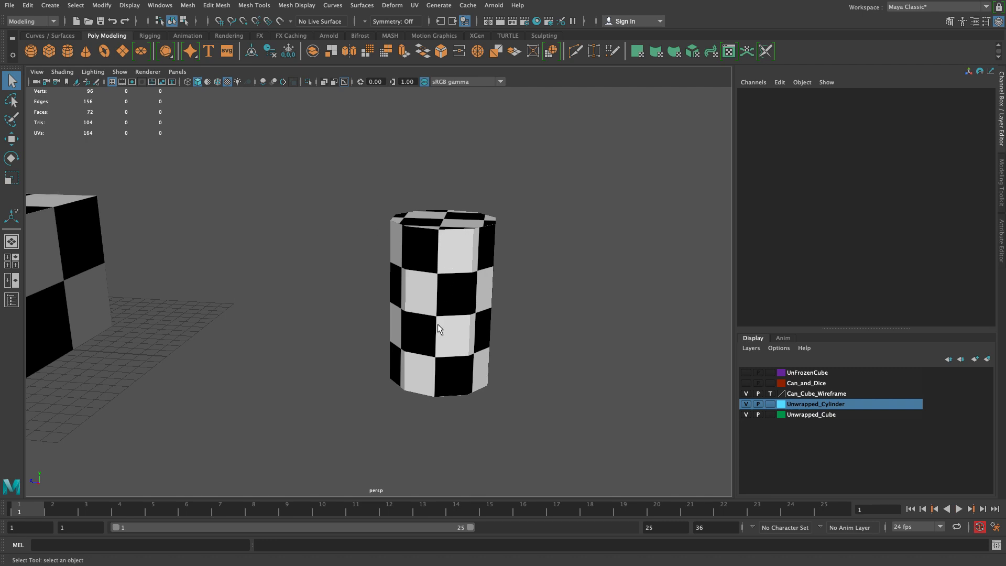
drag(37, 504, 826, 539)
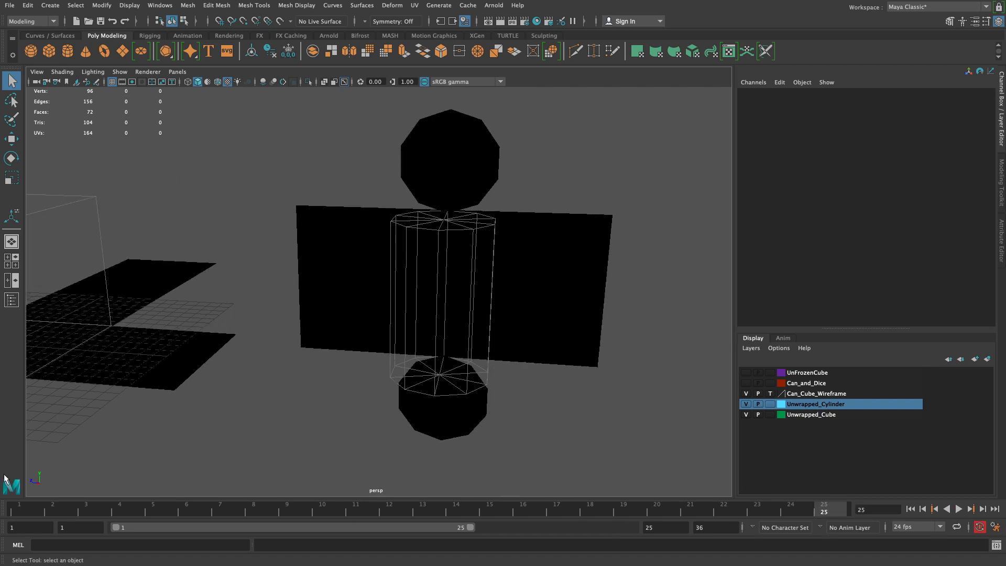
- Play the animation once more, stop at frame 25, and view the unwrapped cube and cylinder side by side
click(958, 509)
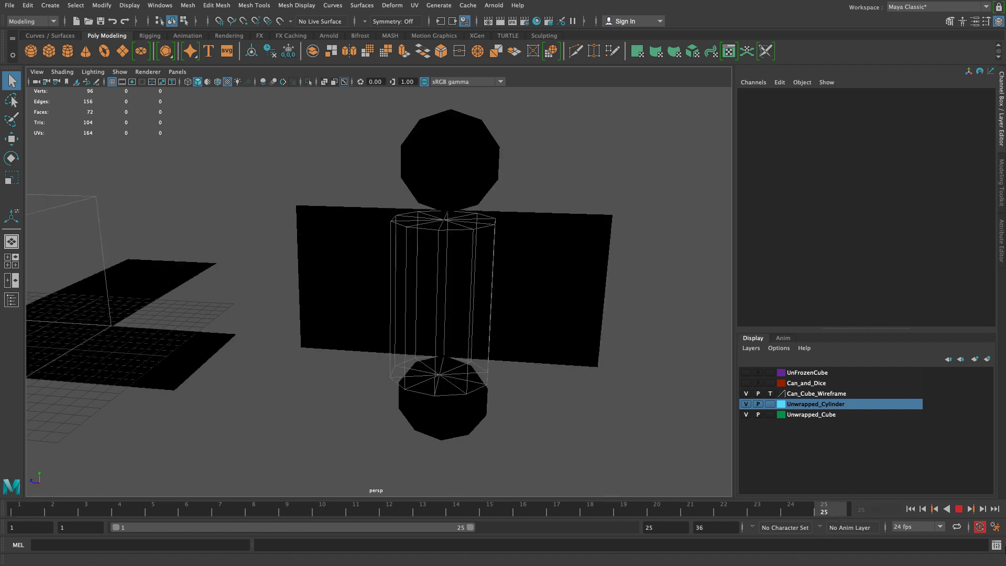
alt+right_drag(569, 379, 336, 291)
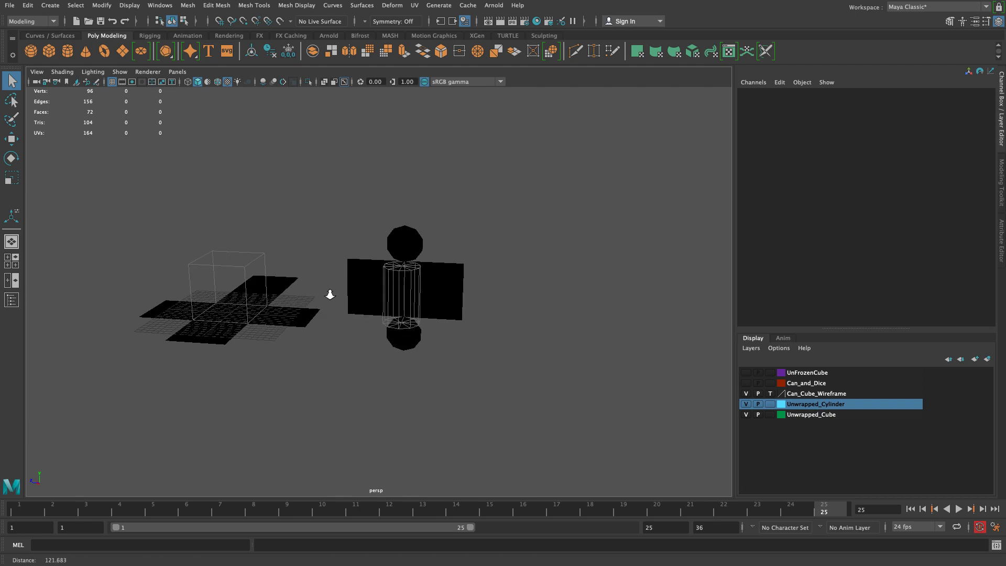
alt+drag(336, 292, 256, 342)
alt+right_drag(256, 342, 312, 415)
alt+middle_drag(312, 415, 402, 418)
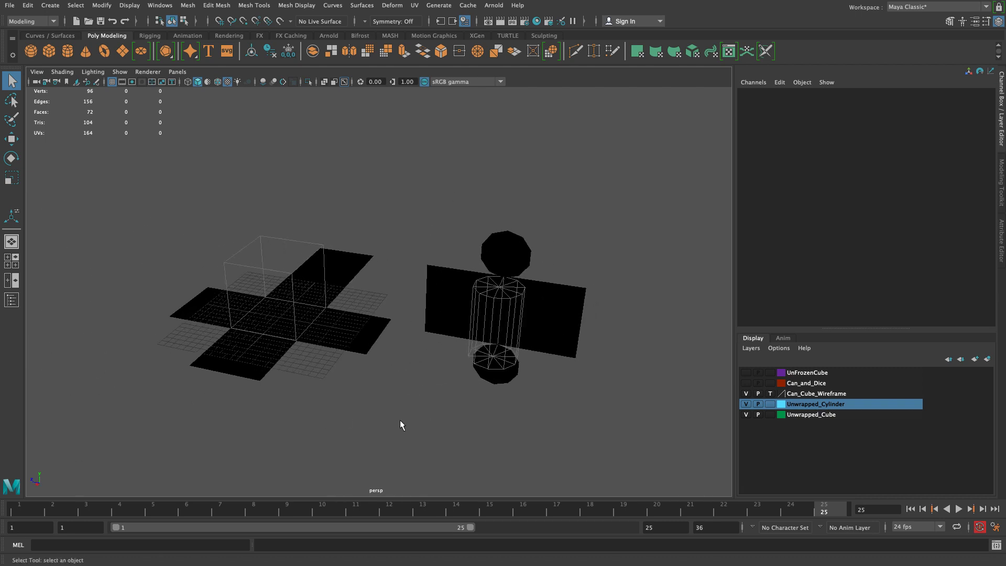